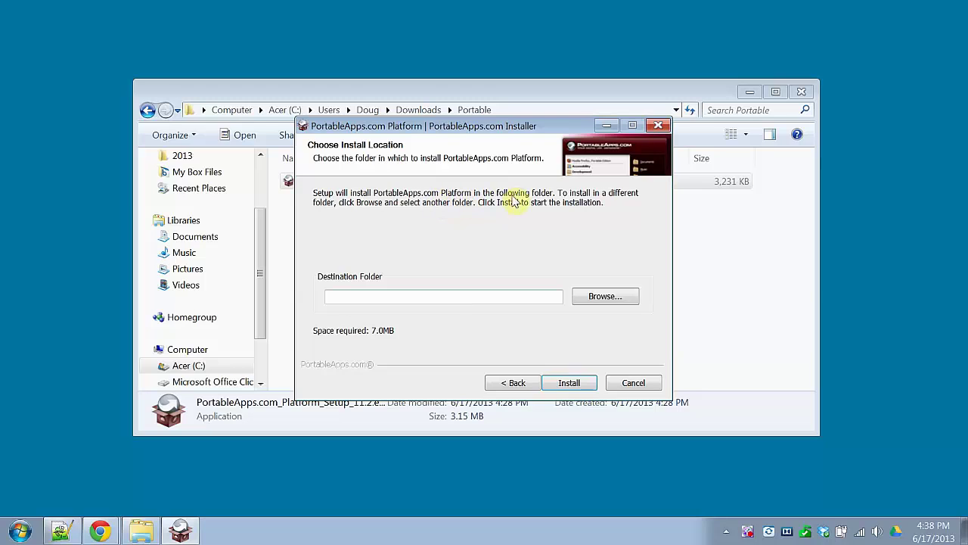
# Create a new folder named PortableApps.com inside the user's Downloads folder and choose it as the install destination
pyautogui.click(616, 296)
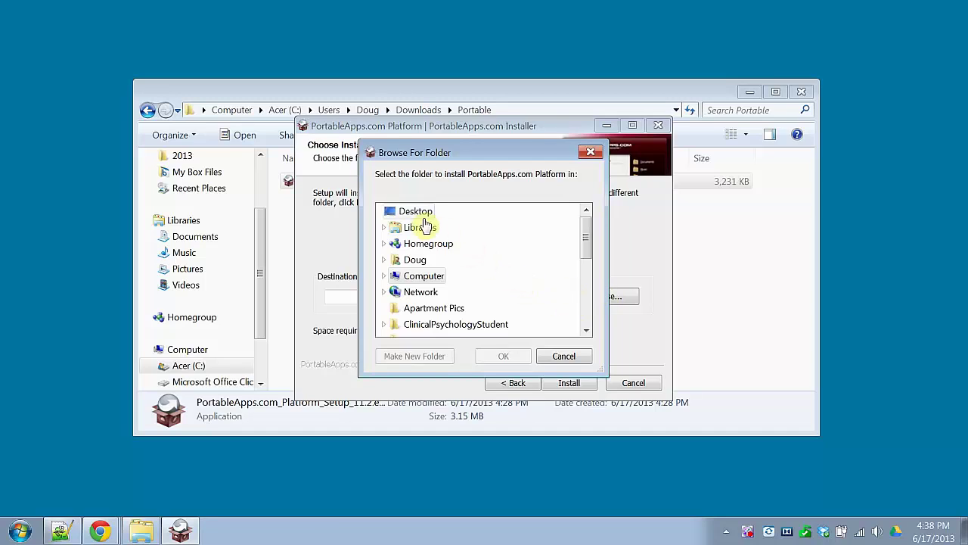
pyautogui.click(422, 214)
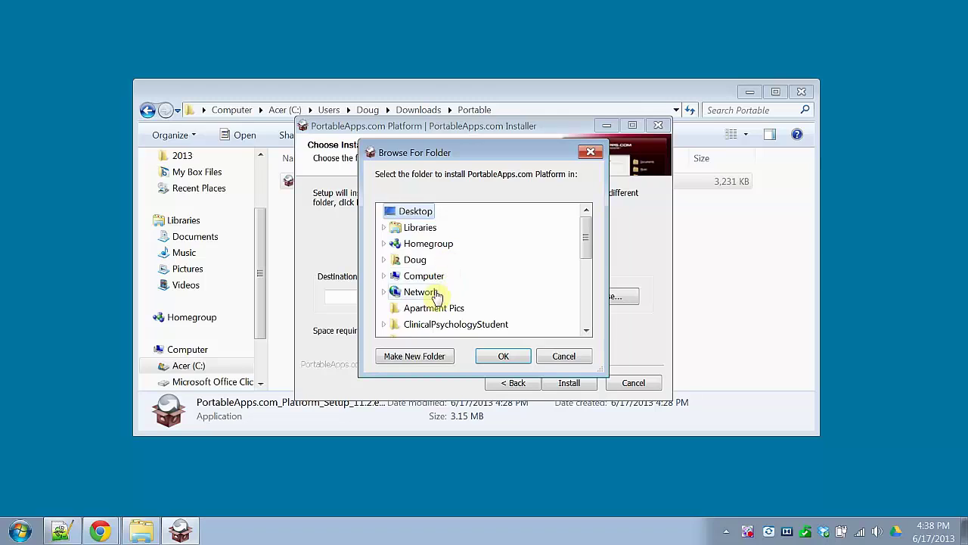
pyautogui.click(386, 262)
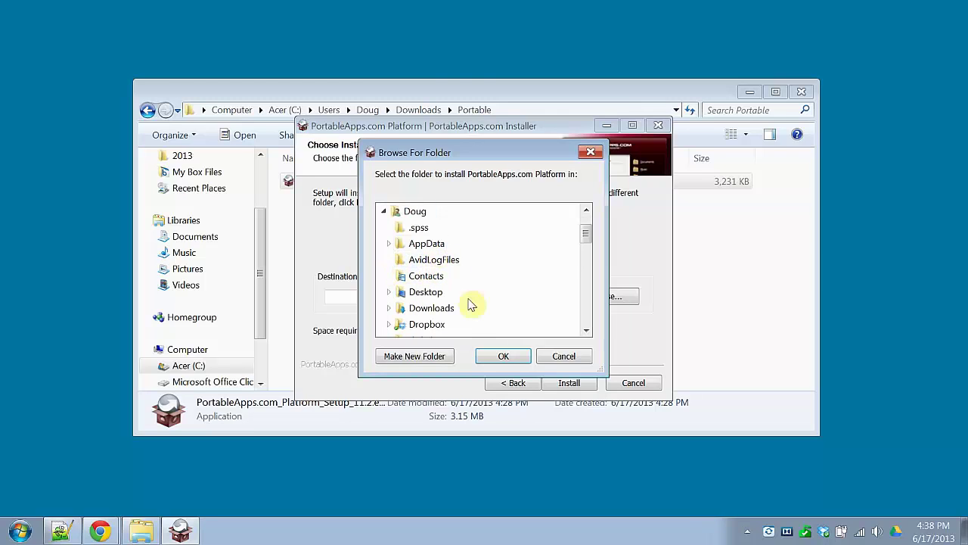
pyautogui.click(395, 310)
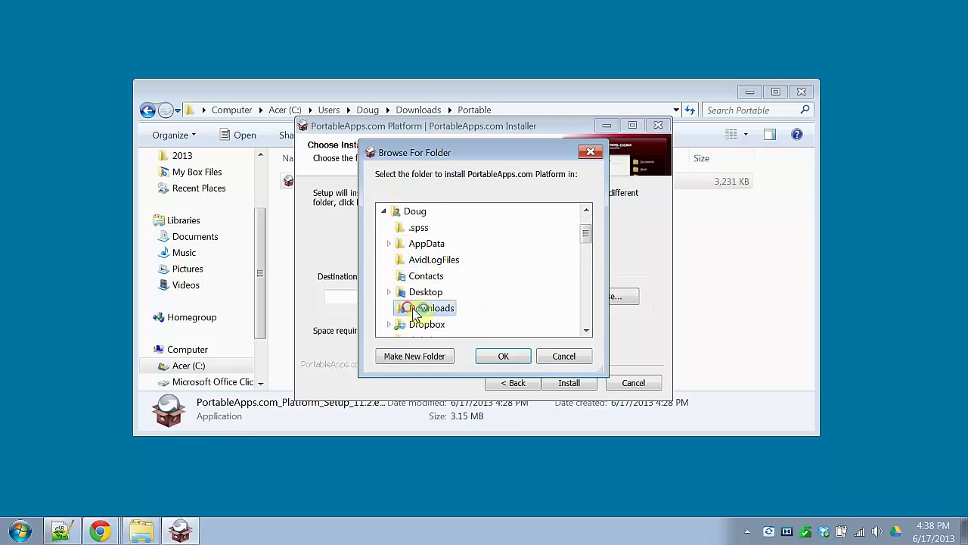
pyautogui.click(445, 359)
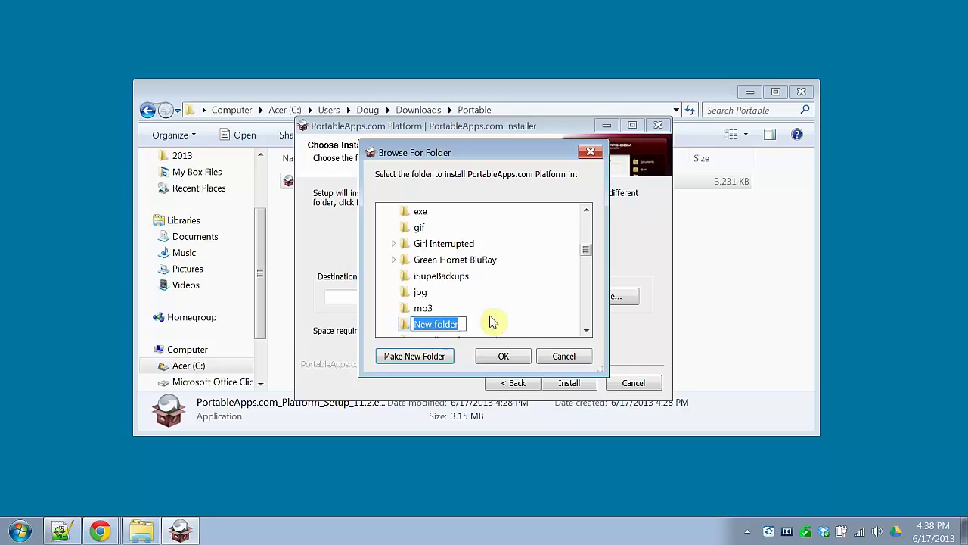
pyautogui.write('Porta')
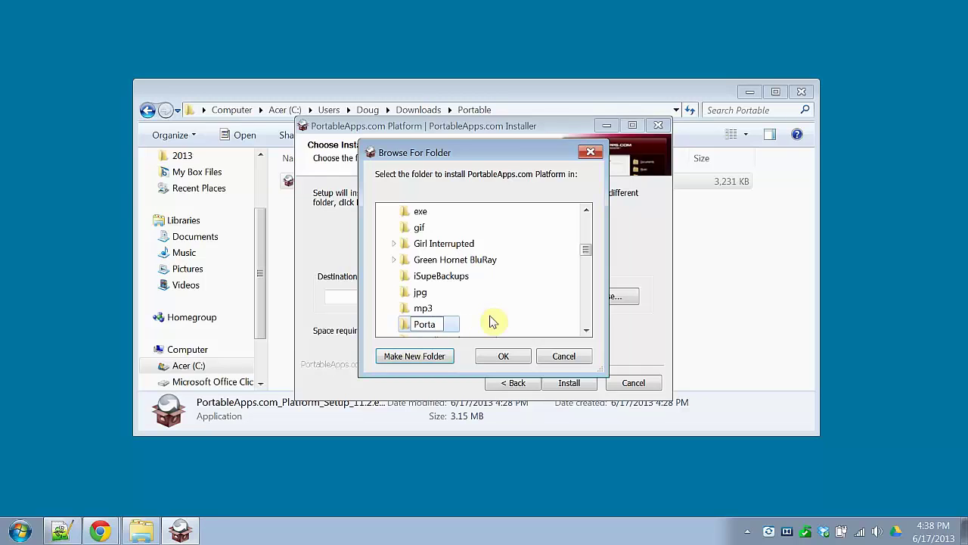
pyautogui.write('bleApps')
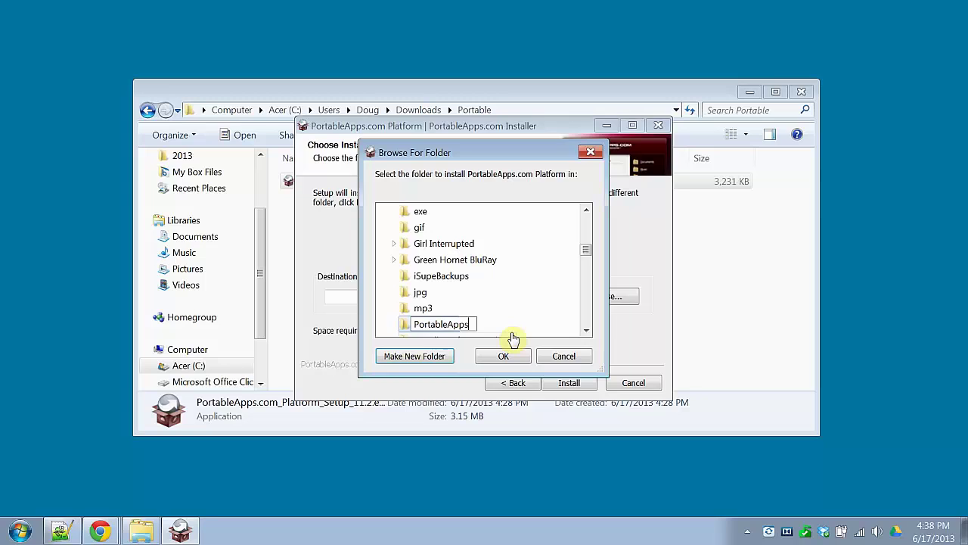
pyautogui.write('.com')
pyautogui.click(405, 325)
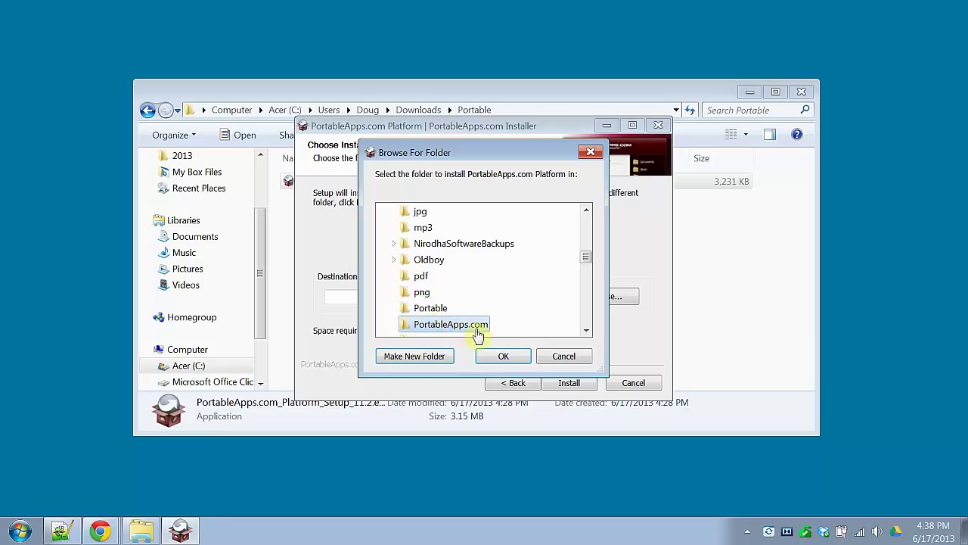
pyautogui.click(511, 357)
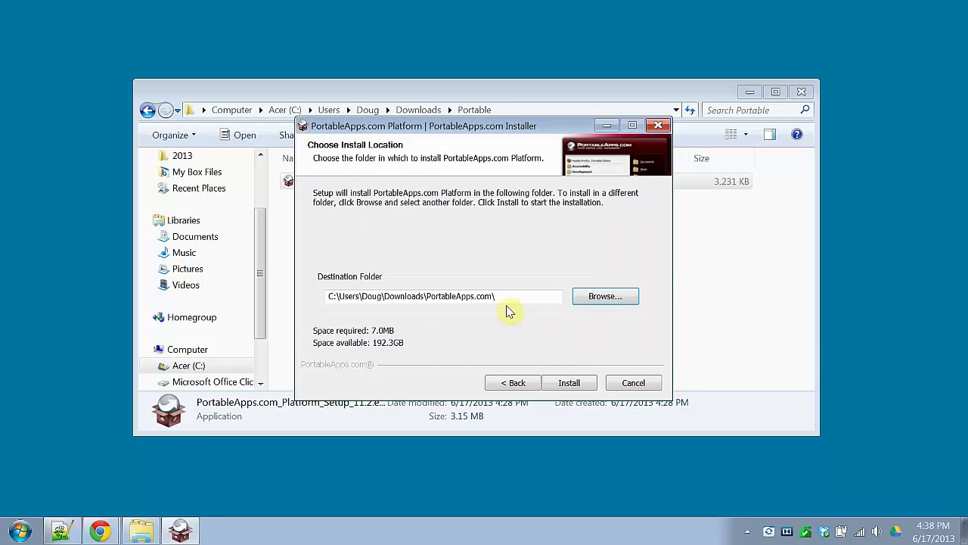
# Install the PortableApps.com Platform and finish the setup with the Launch PortableApps.com Platform option turned off
pyautogui.click(575, 383)
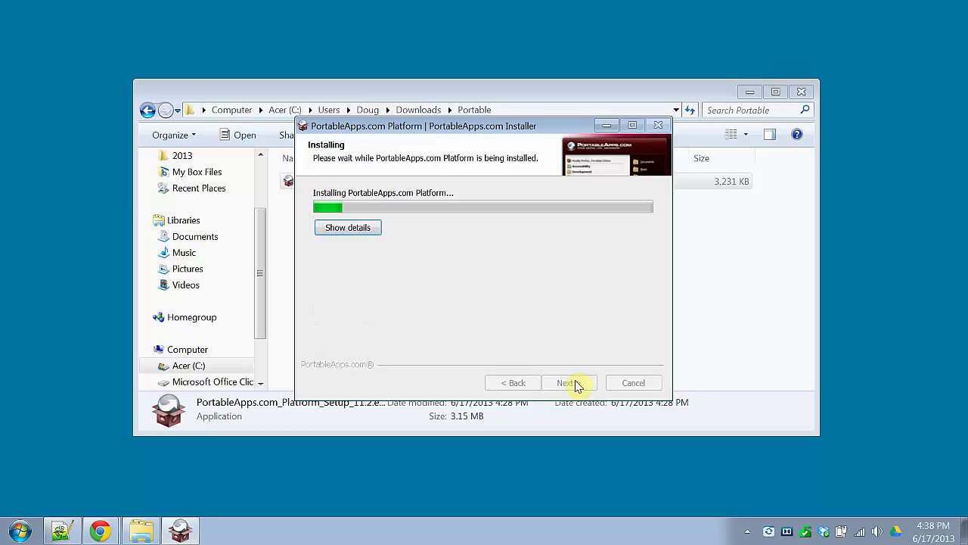
pyautogui.click(371, 229)
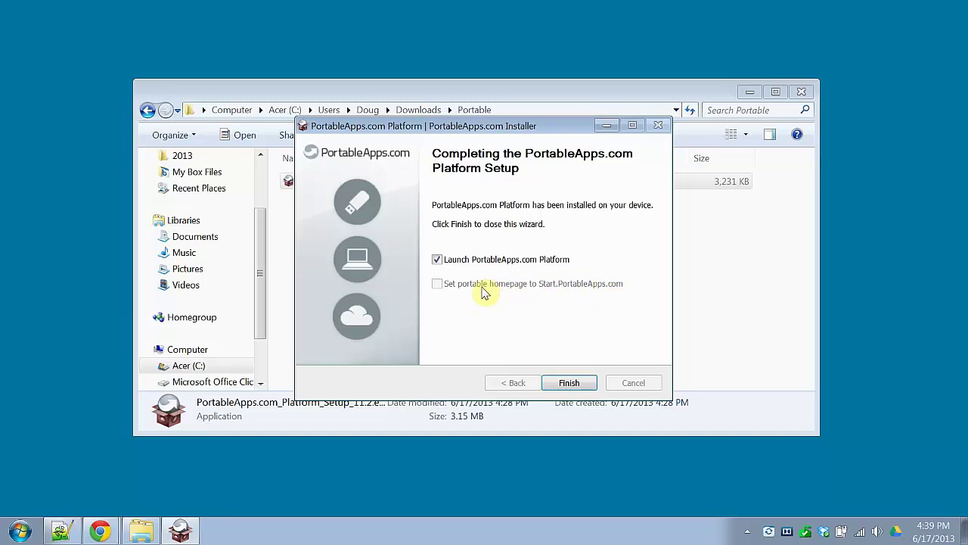
pyautogui.click(437, 259)
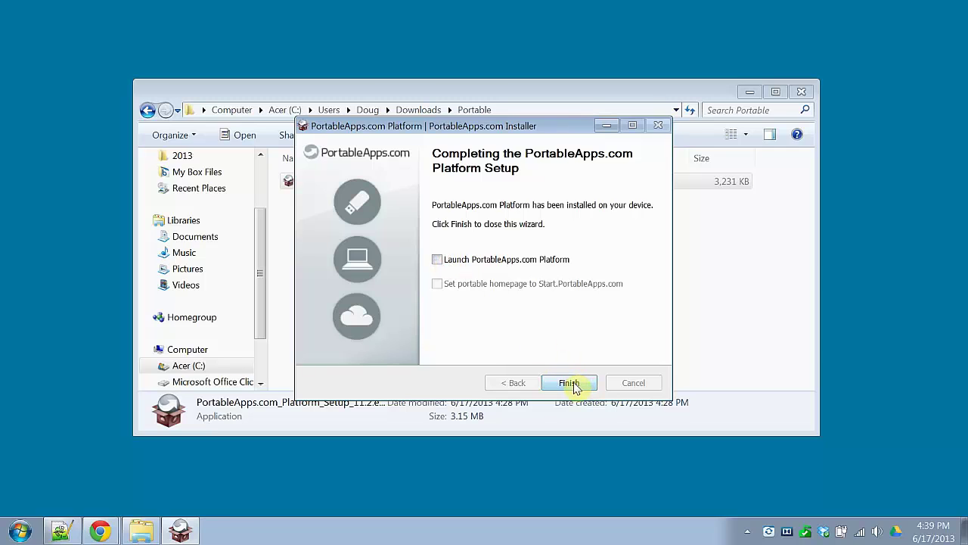
pyautogui.click(569, 383)
# Go to the PortableApps.com folder in Downloads by editing the current folder path in File Explorer
pyautogui.click(509, 110)
pyautogui.click(512, 110)
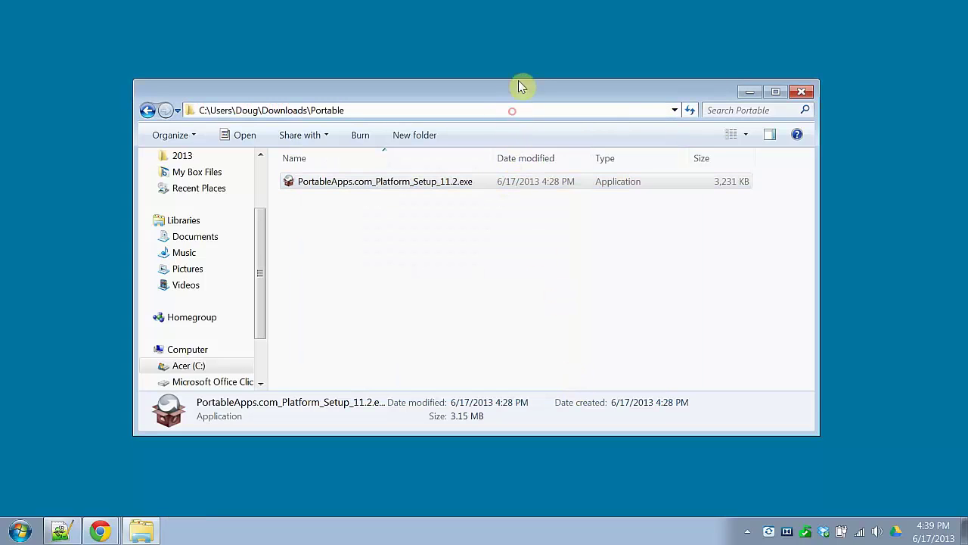
pyautogui.write('Apps.com')
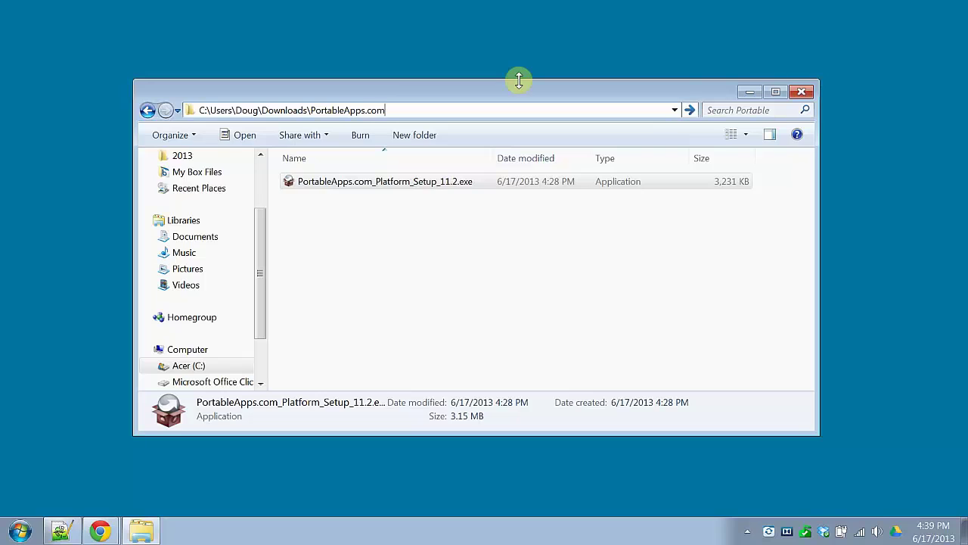
pyautogui.press('Return')
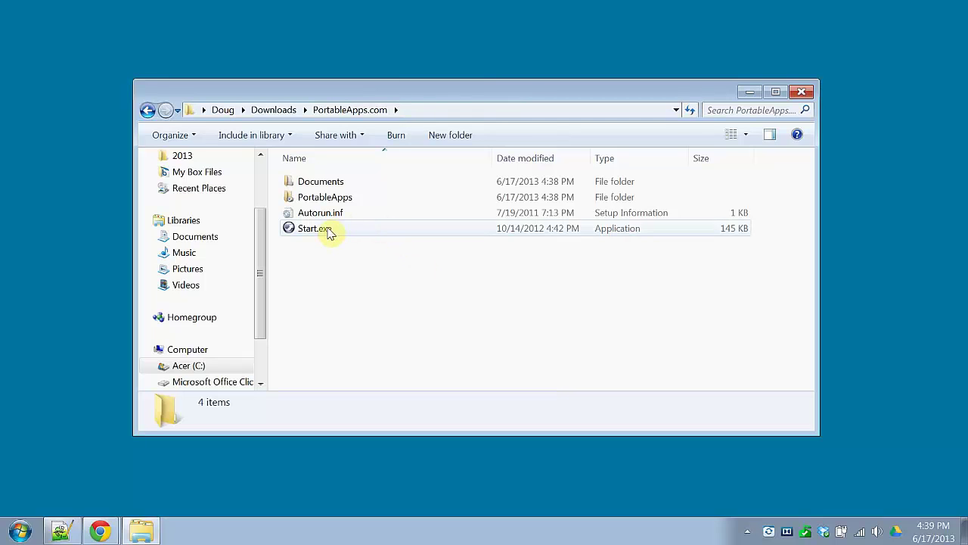
# Run Start.exe to launch the portable apps platform and minimize the File Explorer window
pyautogui.click(350, 232)
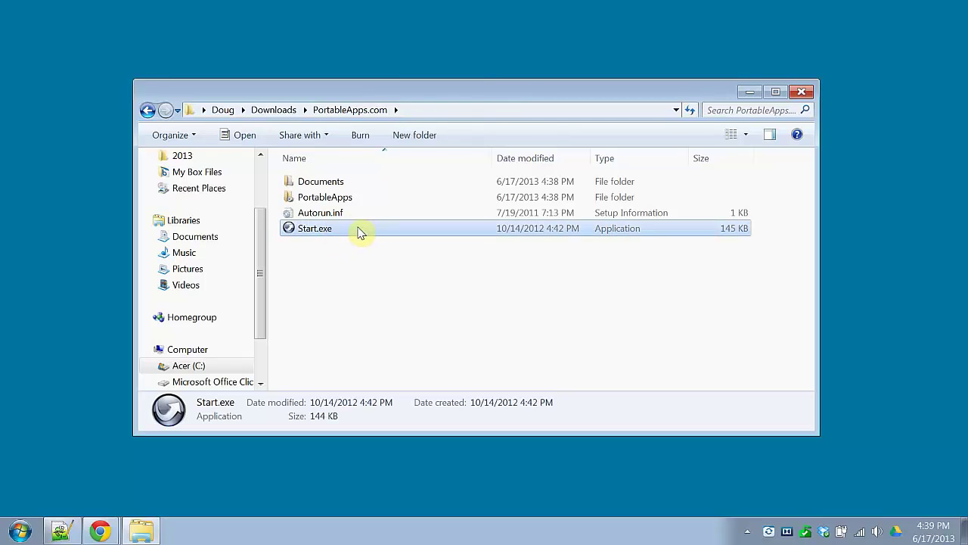
pyautogui.doubleClick(360, 231)
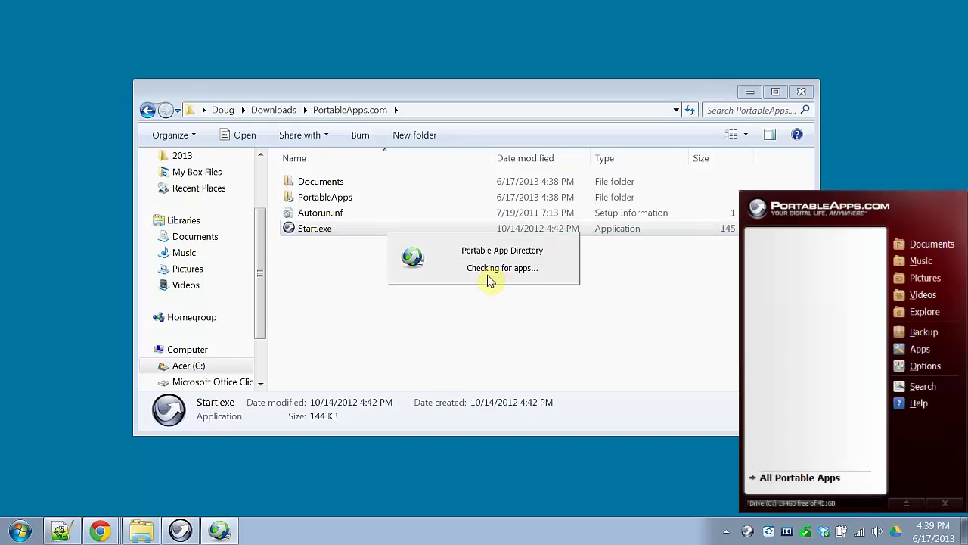
pyautogui.click(749, 92)
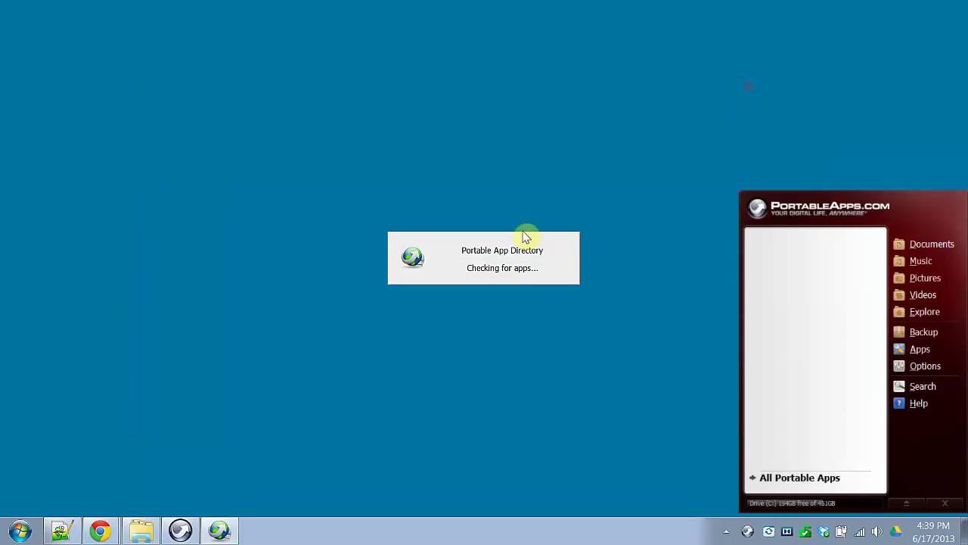
pyautogui.click(486, 302)
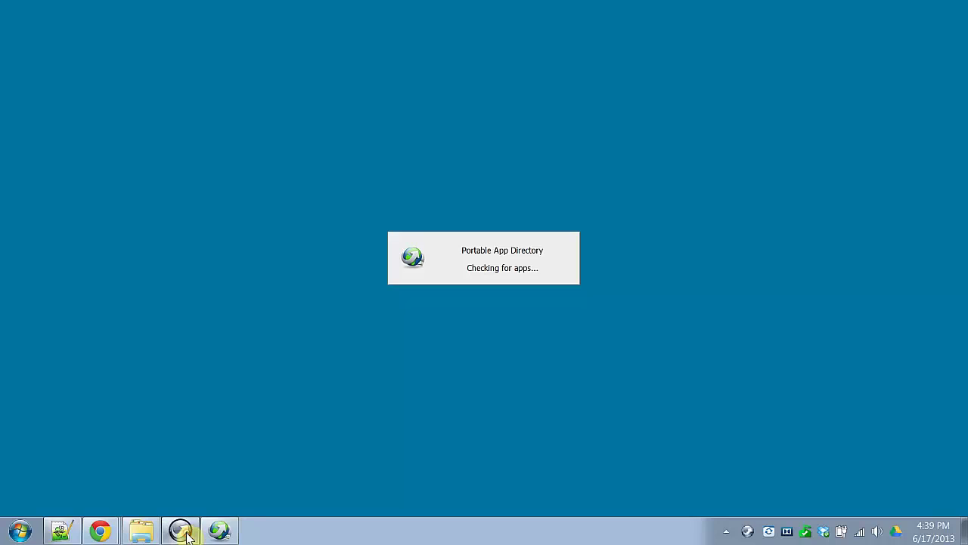
pyautogui.click(446, 280)
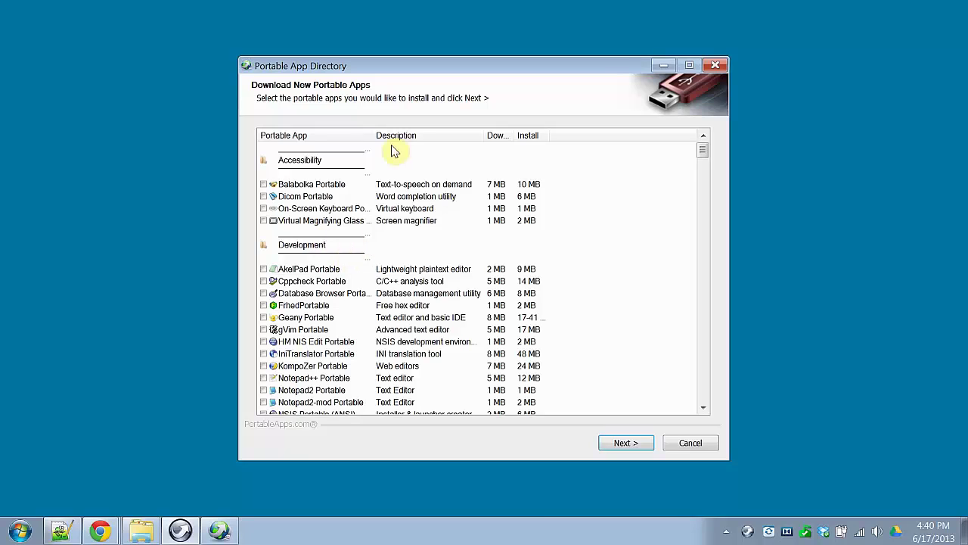
# Widen the Portable App column and mark Google Chrome Portable and FileZilla Portable in the Internet category for installation
pyautogui.moveTo(371, 134); pyautogui.dragTo(438, 130)
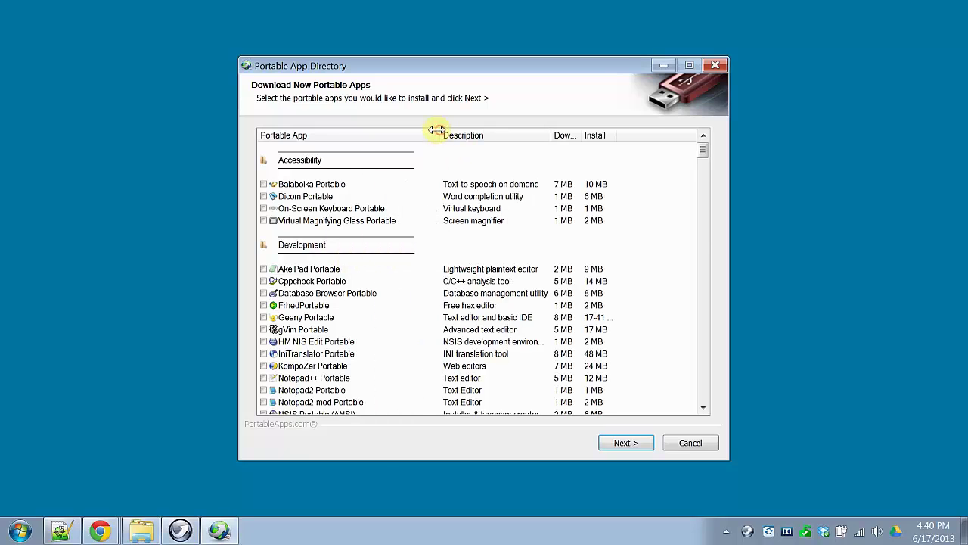
pyautogui.click(702, 394)
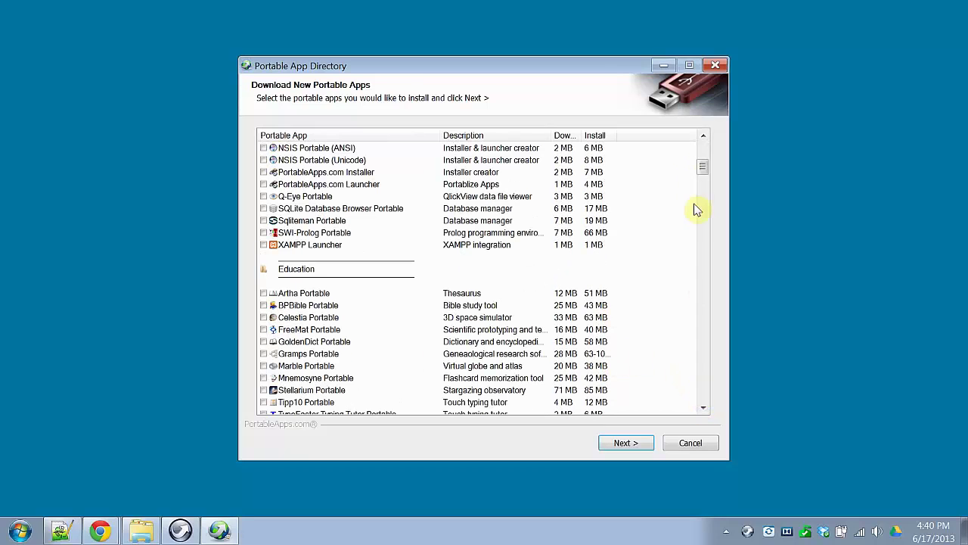
pyautogui.click(703, 408)
pyautogui.click(704, 408)
pyautogui.click(703, 409)
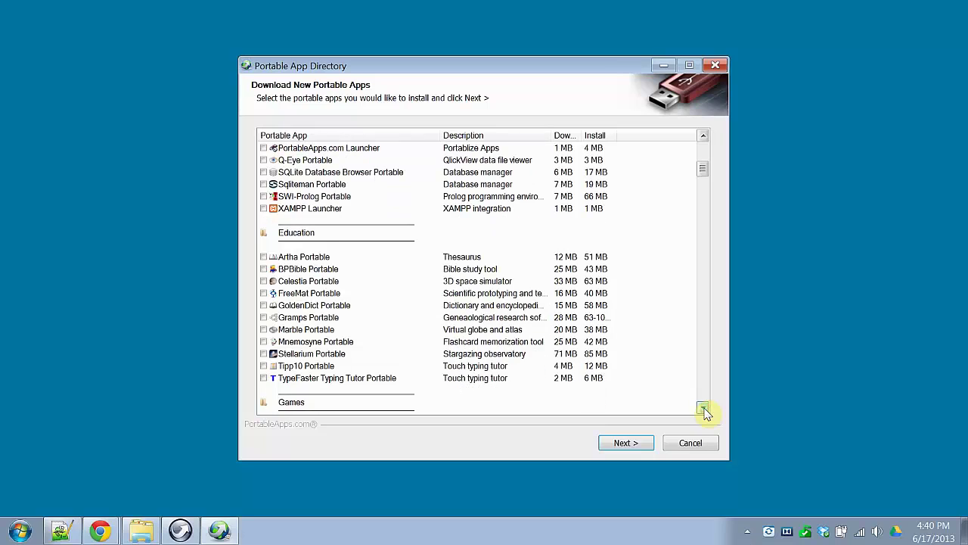
pyautogui.click(705, 400)
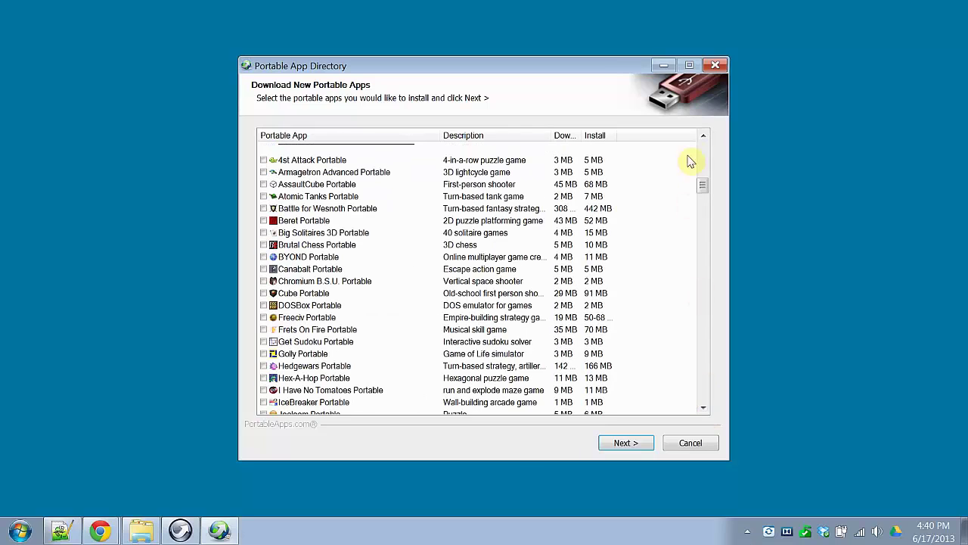
pyautogui.click(703, 134)
pyautogui.click(702, 382)
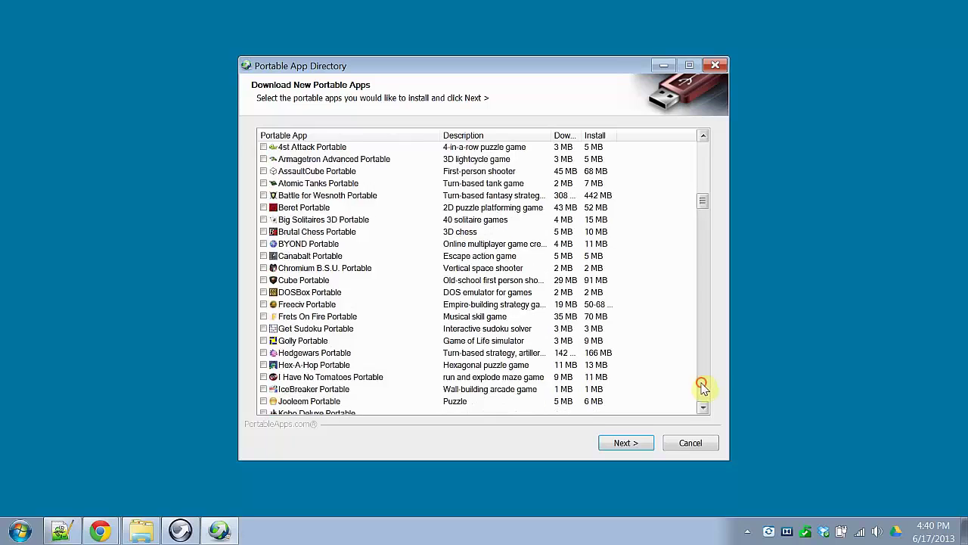
pyautogui.click(702, 384)
pyautogui.click(702, 386)
pyautogui.click(702, 387)
pyautogui.click(702, 386)
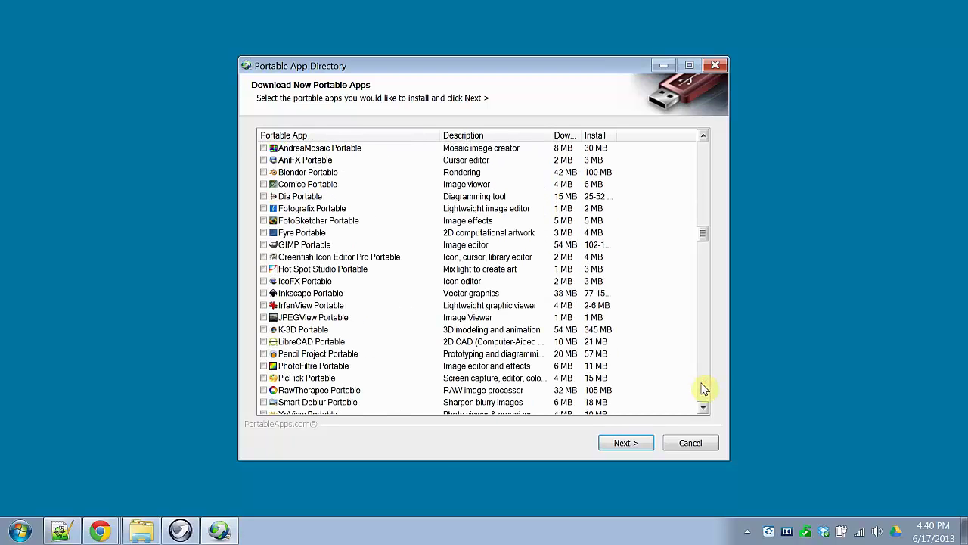
pyautogui.click(702, 388)
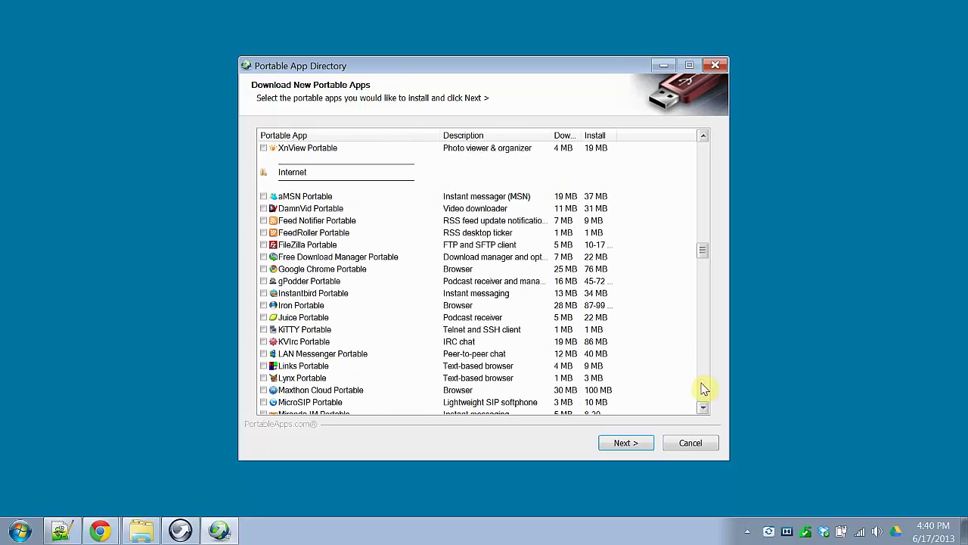
pyautogui.click(264, 270)
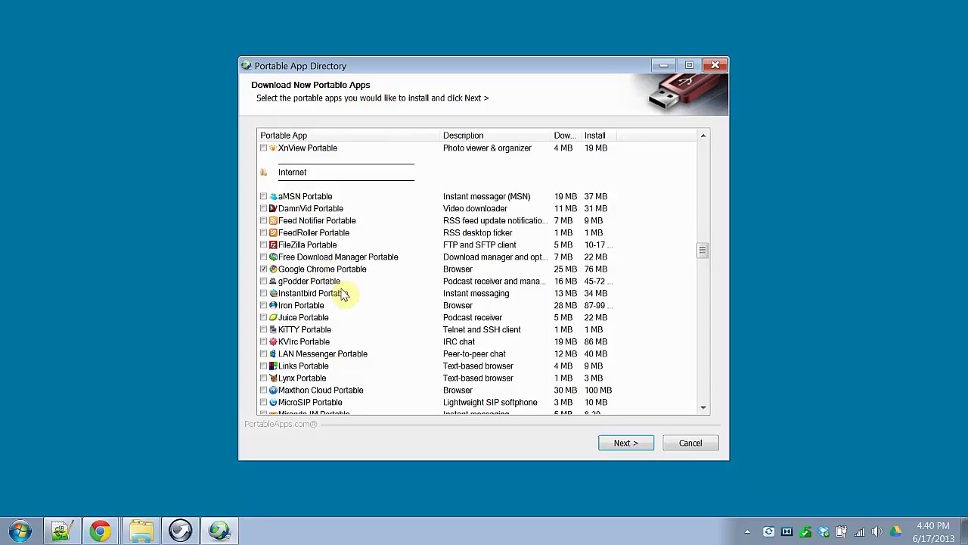
pyautogui.click(263, 245)
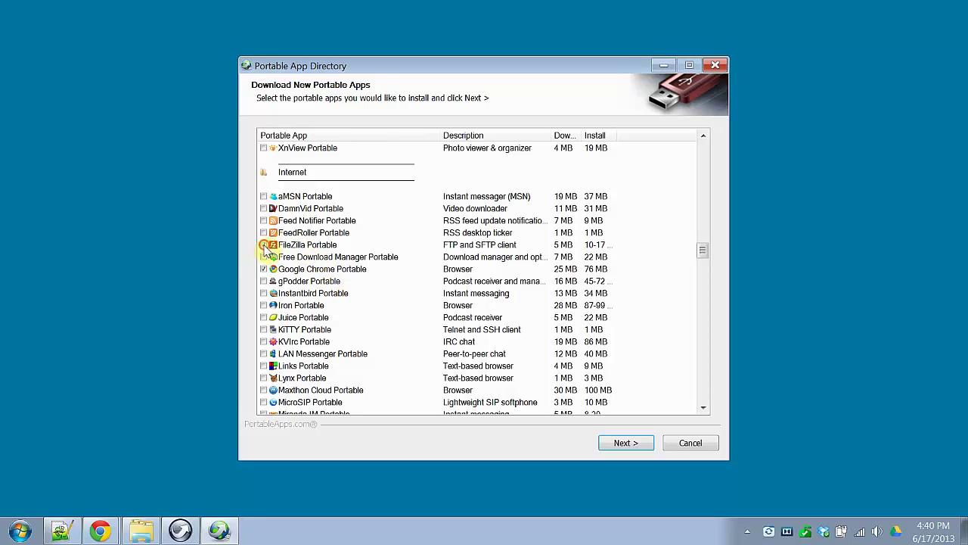
# Mark Skype Portable in the Internet category for installation as well
pyautogui.click(703, 411)
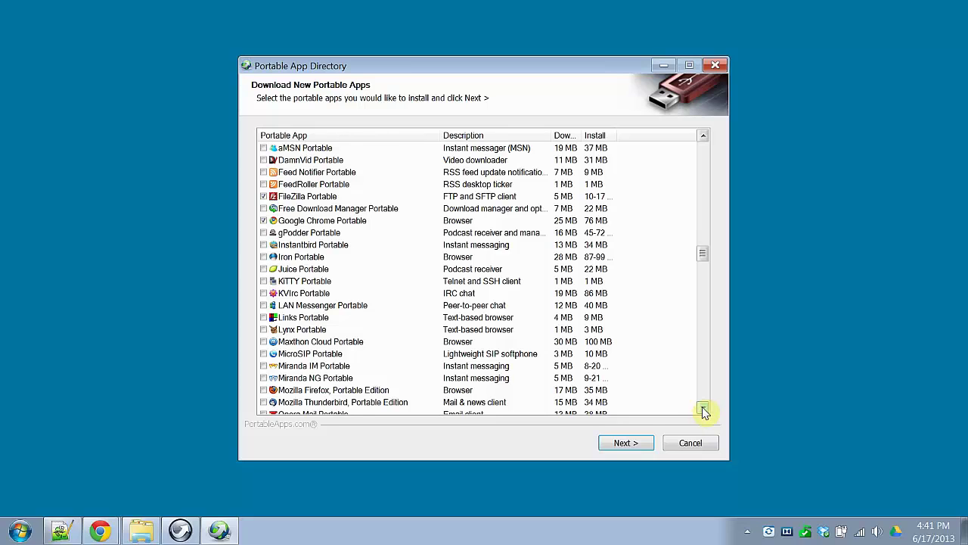
pyautogui.click(703, 411)
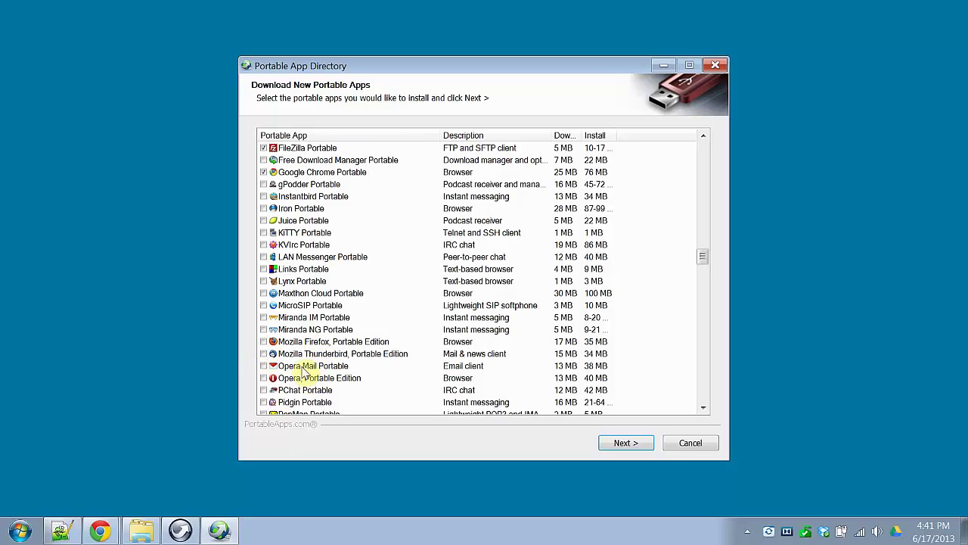
pyautogui.click(703, 408)
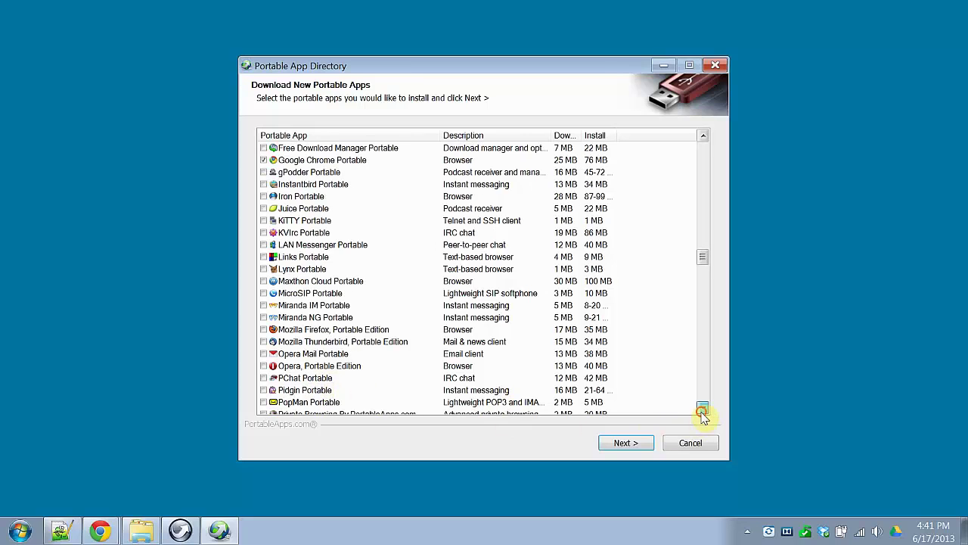
pyautogui.click(703, 408)
pyautogui.click(703, 408)
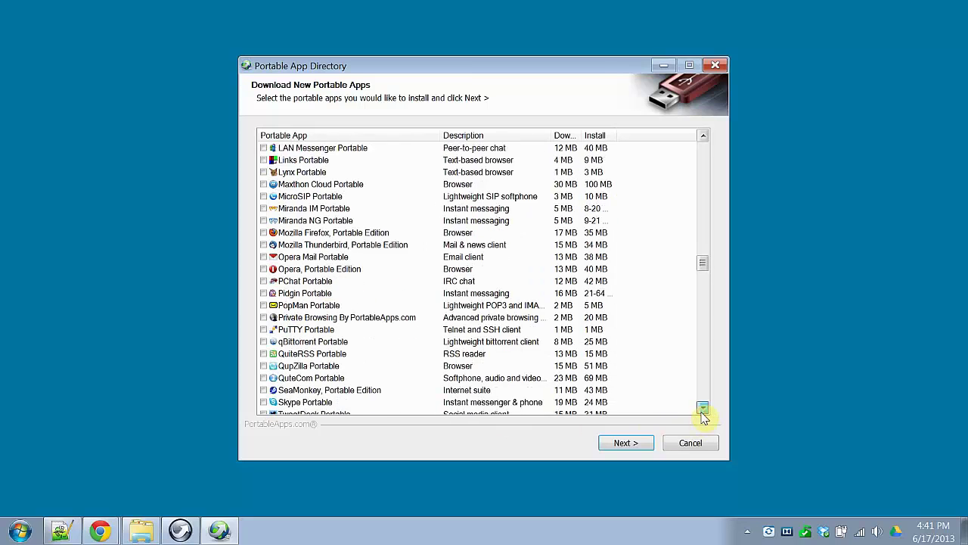
pyautogui.click(703, 409)
pyautogui.click(703, 408)
pyautogui.click(702, 408)
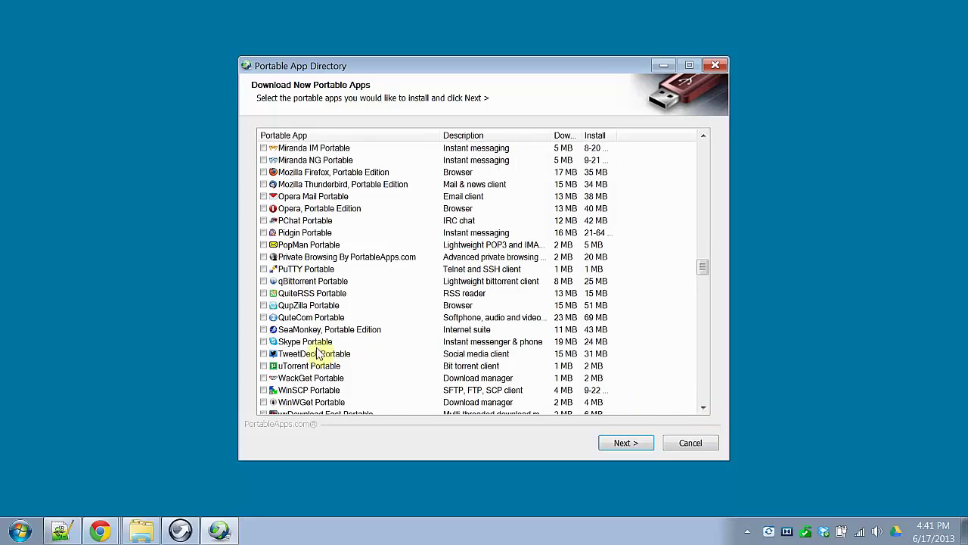
pyautogui.click(263, 342)
pyautogui.scroll(-1, 330, 353)
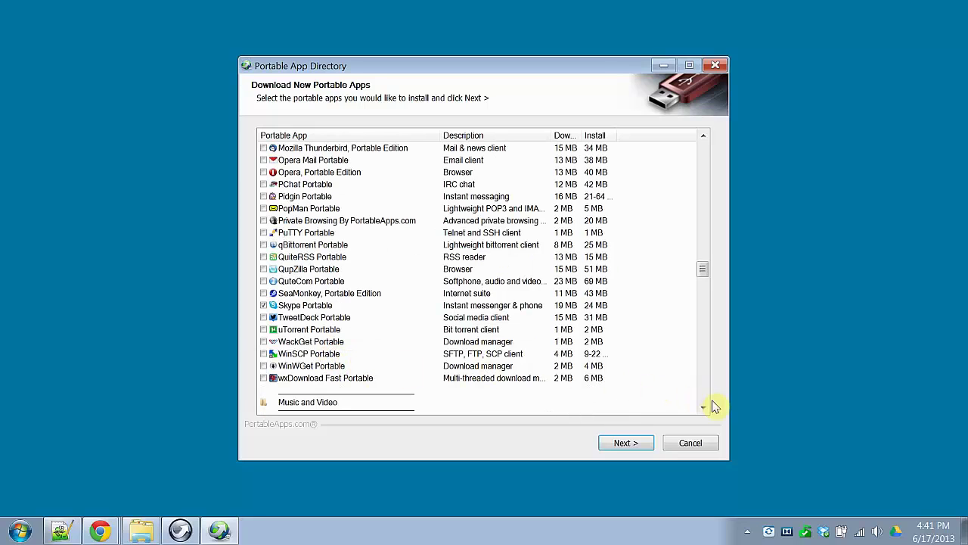
# Mark VLC Portable in the Music and Video category for installation
pyautogui.moveTo(704, 410); pyautogui.dragTo(704, 410)
pyautogui.click(263, 354)
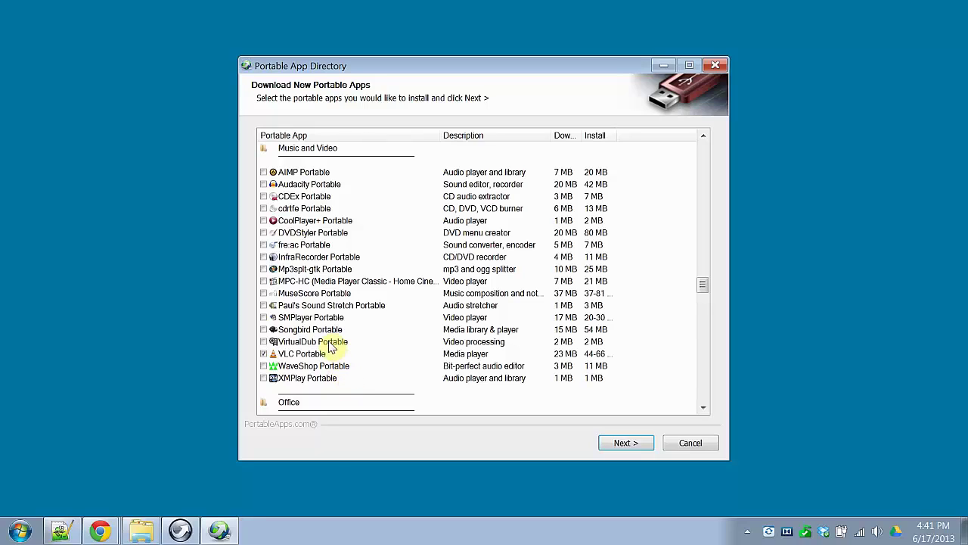
# Mark TeamViewer Portable in the Utilities category for installation
pyautogui.click(704, 409)
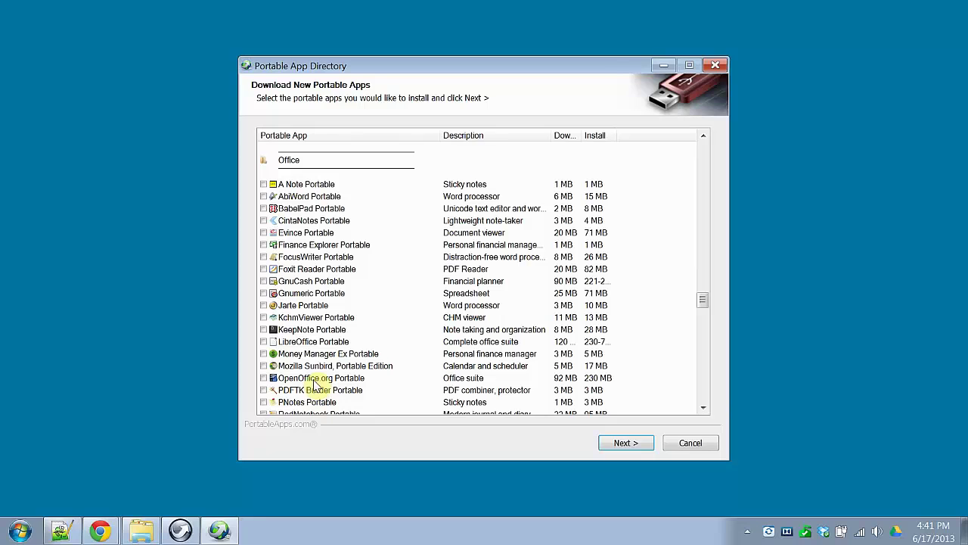
pyautogui.click(703, 412)
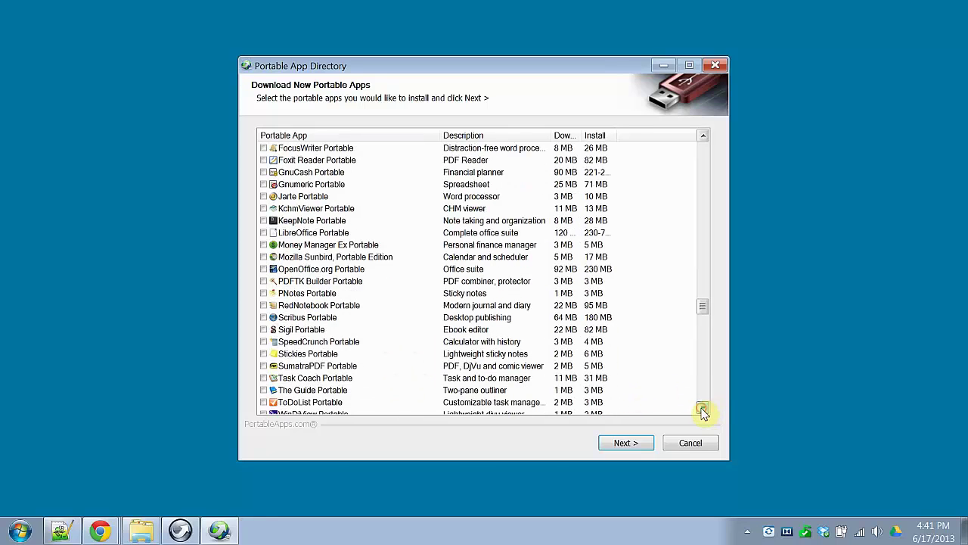
pyautogui.moveTo(703, 412); pyautogui.dragTo(703, 412)
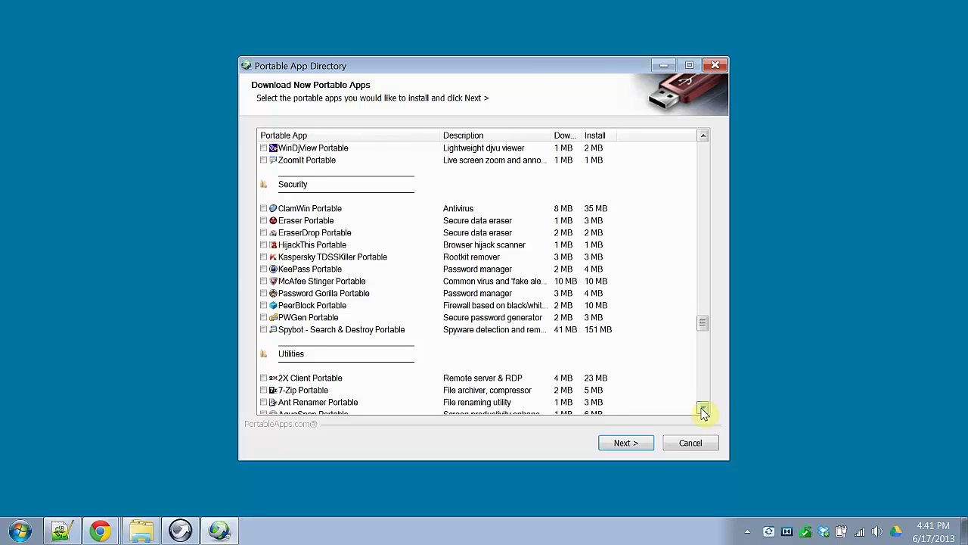
pyautogui.moveTo(703, 412); pyautogui.dragTo(704, 413)
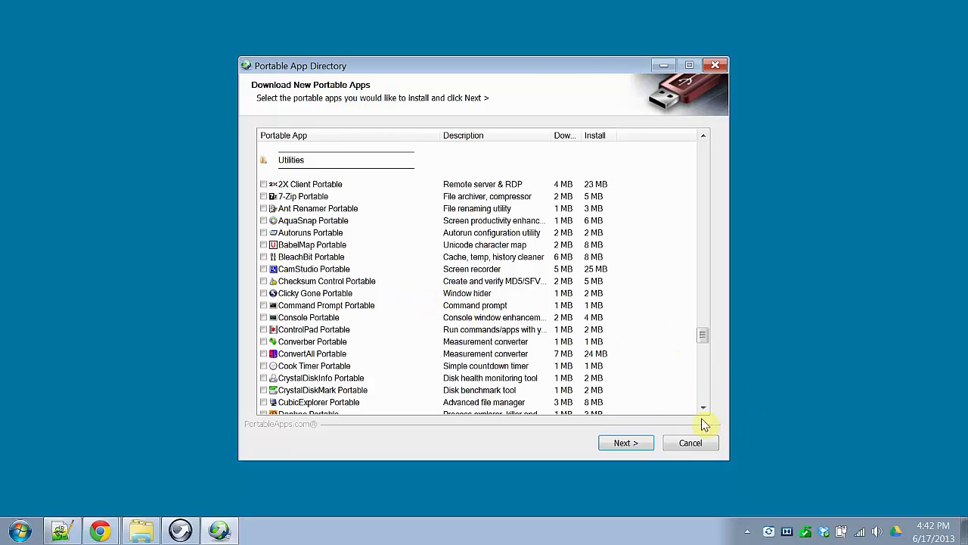
pyautogui.moveTo(702, 409); pyautogui.dragTo(704, 412)
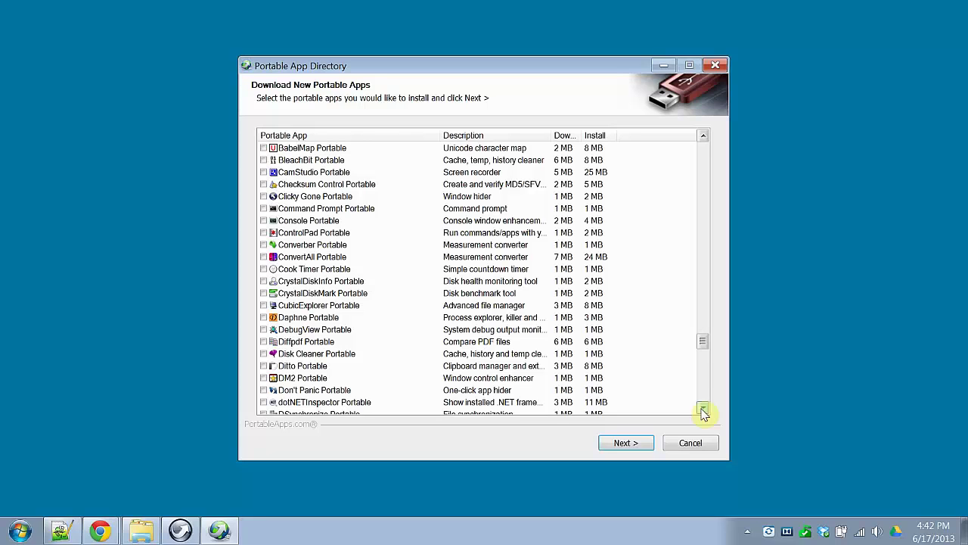
pyautogui.moveTo(703, 413); pyautogui.dragTo(704, 413)
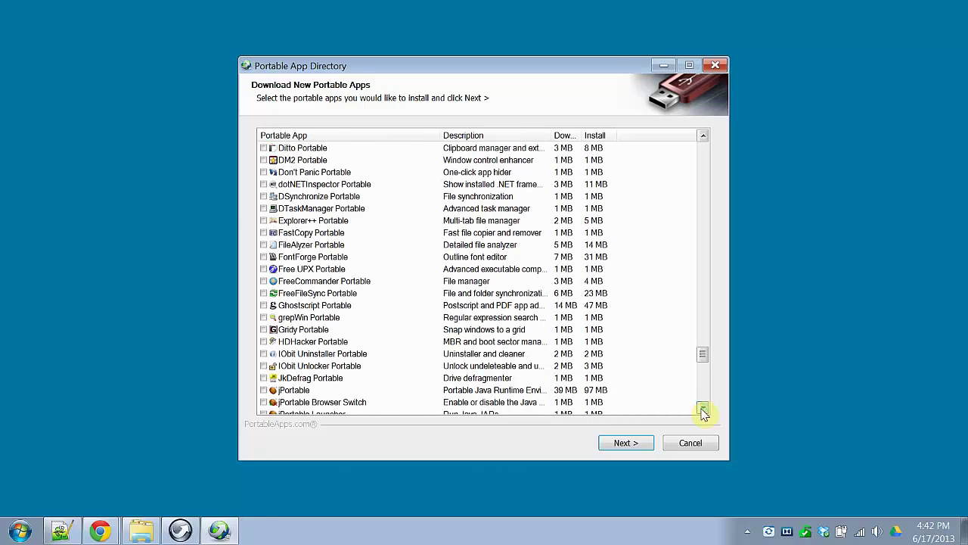
pyautogui.moveTo(704, 412); pyautogui.dragTo(704, 412)
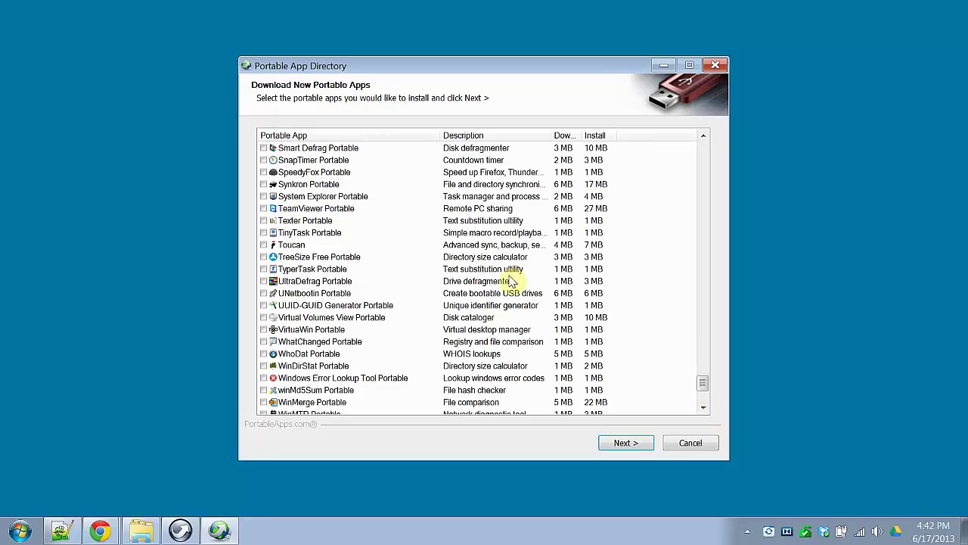
pyautogui.click(264, 209)
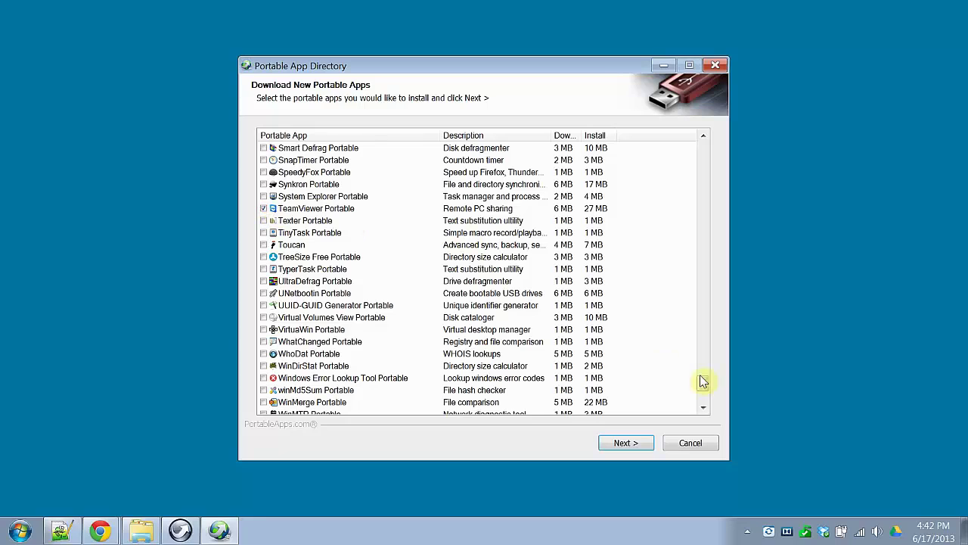
# Review the remaining apps in the Utilities category through the end of the list
pyautogui.click(703, 408)
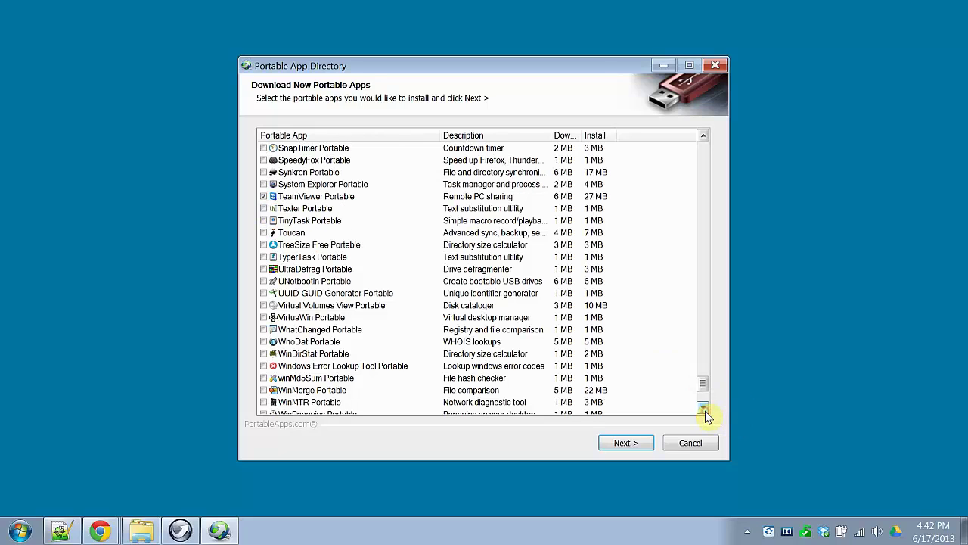
pyautogui.click(703, 409)
pyautogui.click(703, 409)
pyautogui.click(703, 409)
pyautogui.click(703, 408)
pyautogui.click(703, 409)
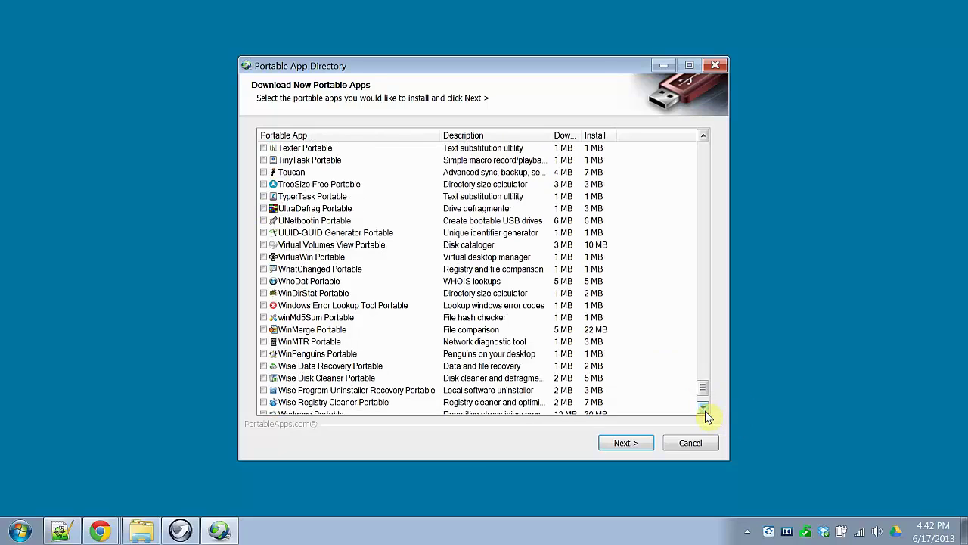
pyautogui.click(703, 408)
pyautogui.click(703, 408)
pyautogui.click(702, 409)
pyautogui.click(703, 409)
pyautogui.click(703, 408)
pyautogui.click(702, 409)
pyautogui.click(703, 409)
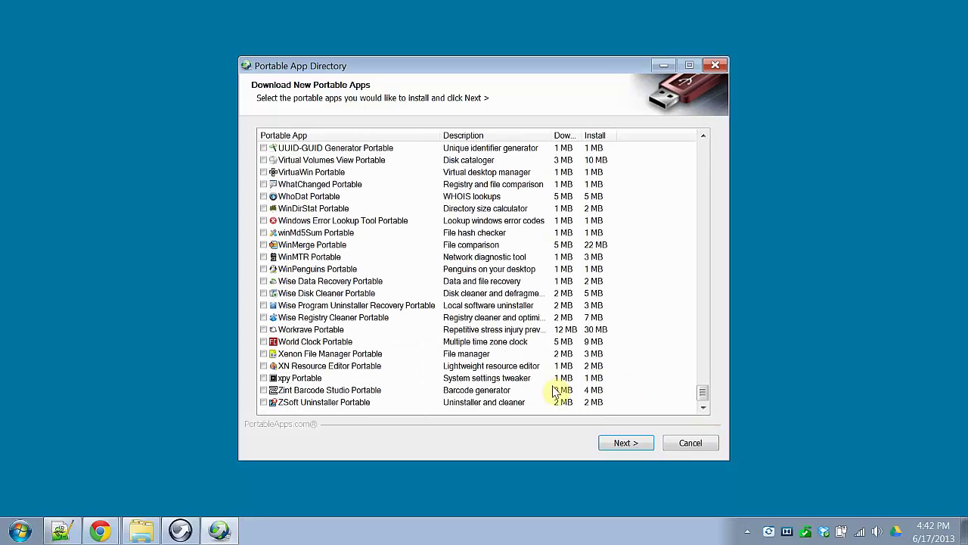
# Install the marked apps, accepting the license agreements for Google Chrome, Skype and TeamViewer Portable and dismissing the completion message
pyautogui.click(636, 443)
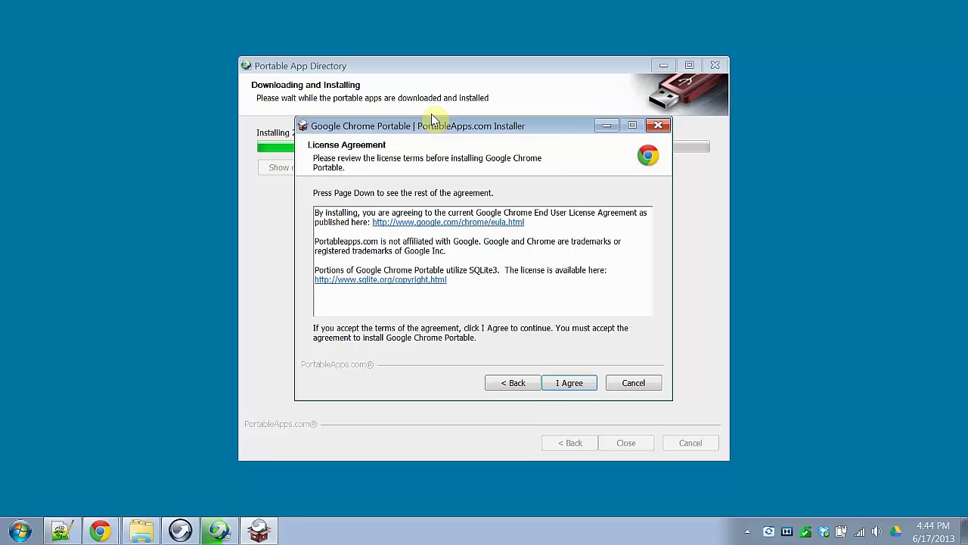
pyautogui.click(564, 384)
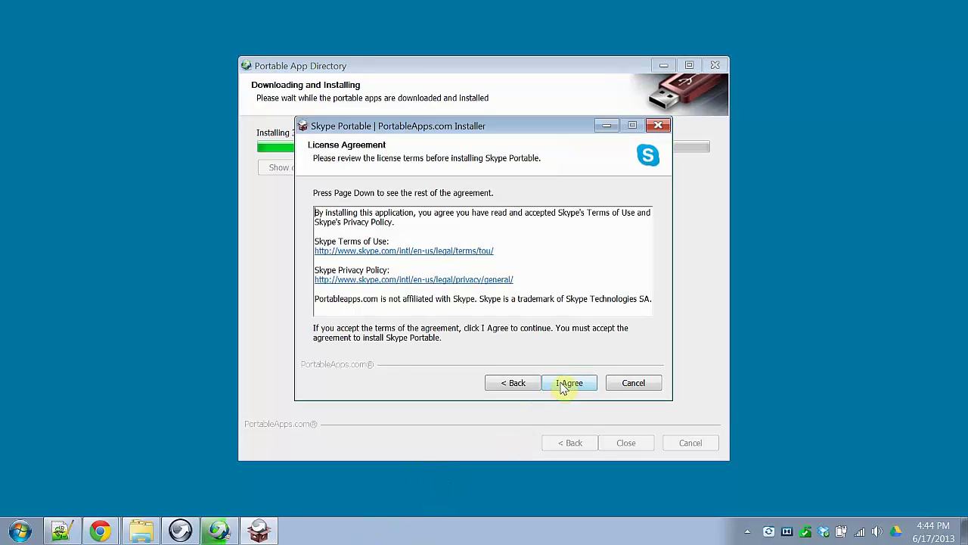
pyautogui.click(564, 385)
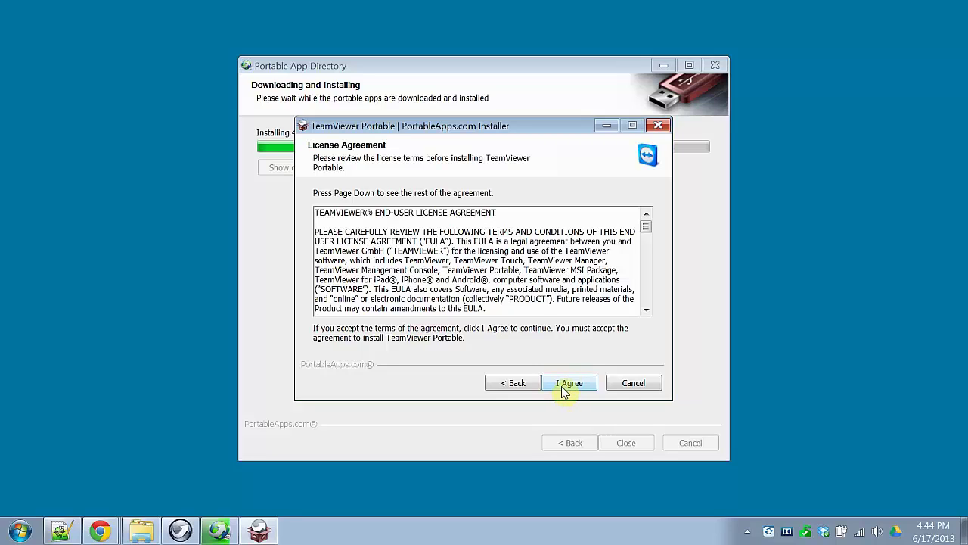
pyautogui.click(564, 387)
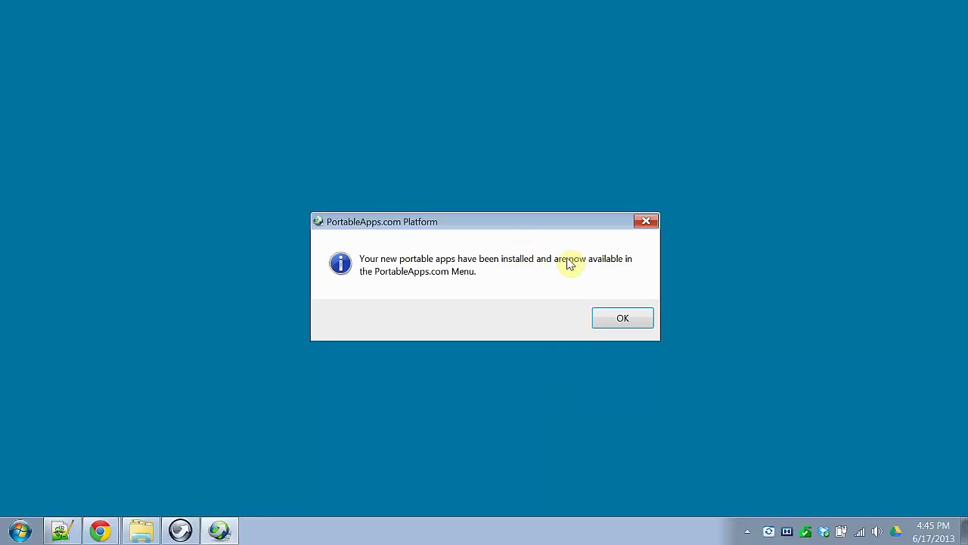
pyautogui.click(635, 320)
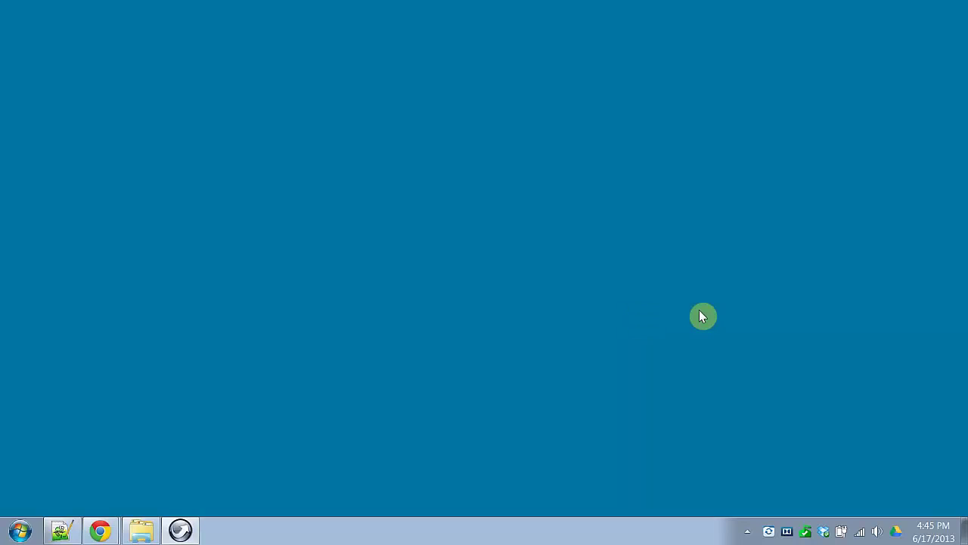
pyautogui.click(173, 533)
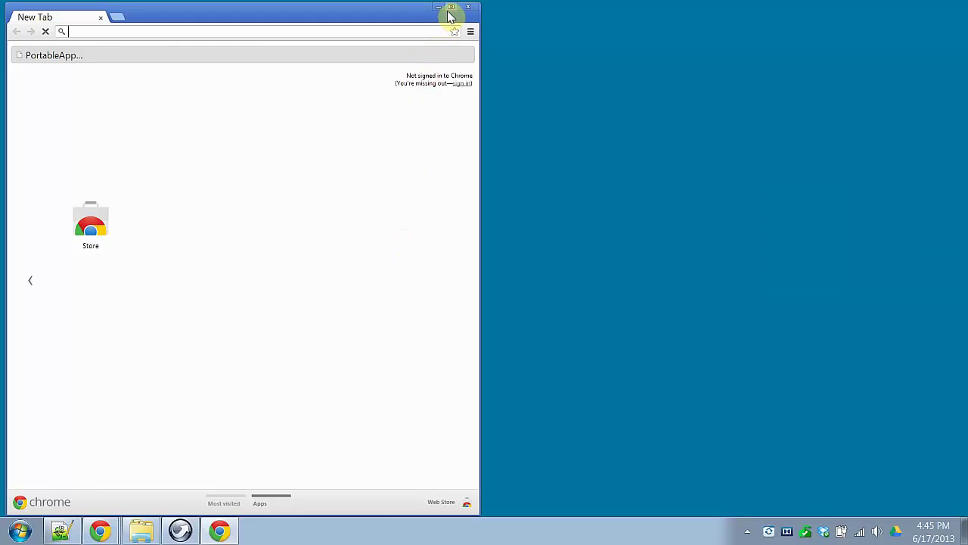
pyautogui.click(451, 7)
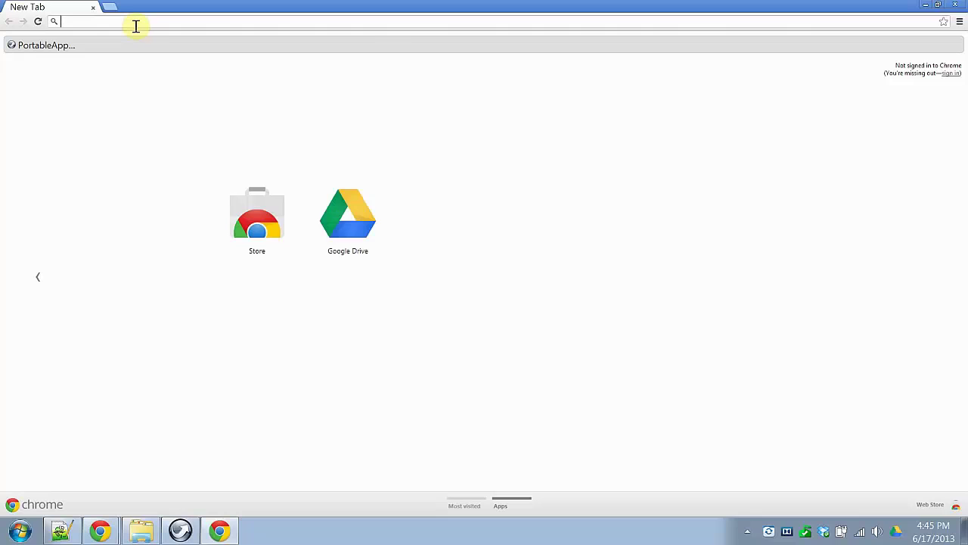
pyautogui.write('google')
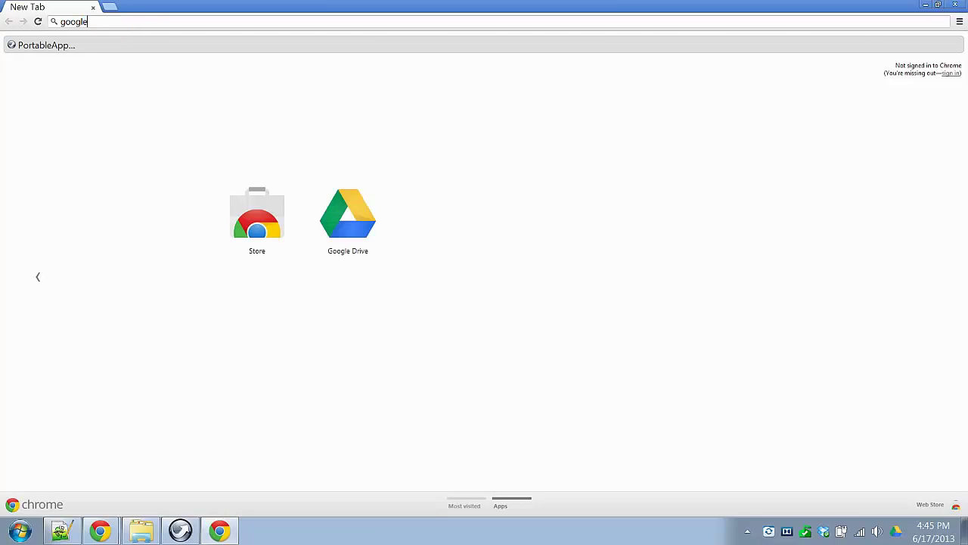
pyautogui.hotkey('ctrl', 'Return')
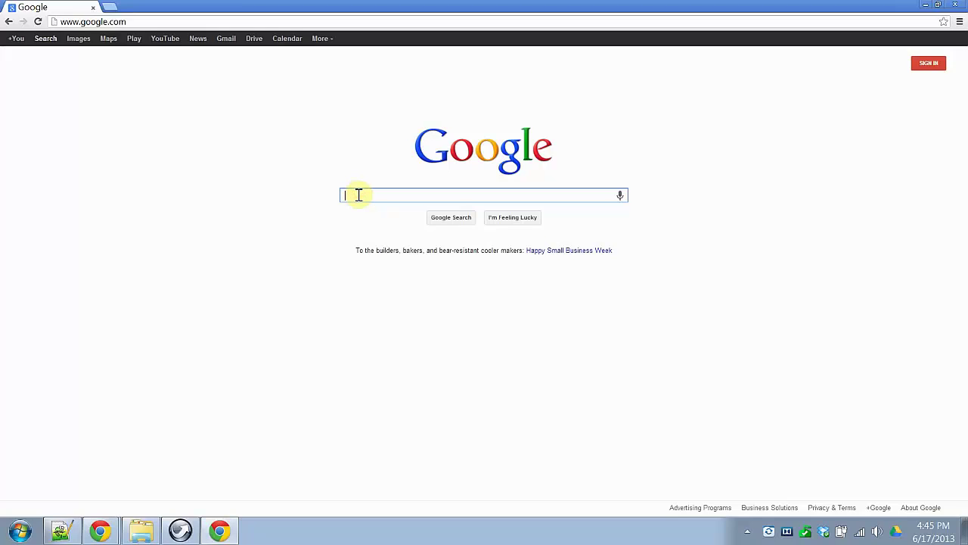
# Search Google for "download sample mp3" and close the browser
pyautogui.write('downl')
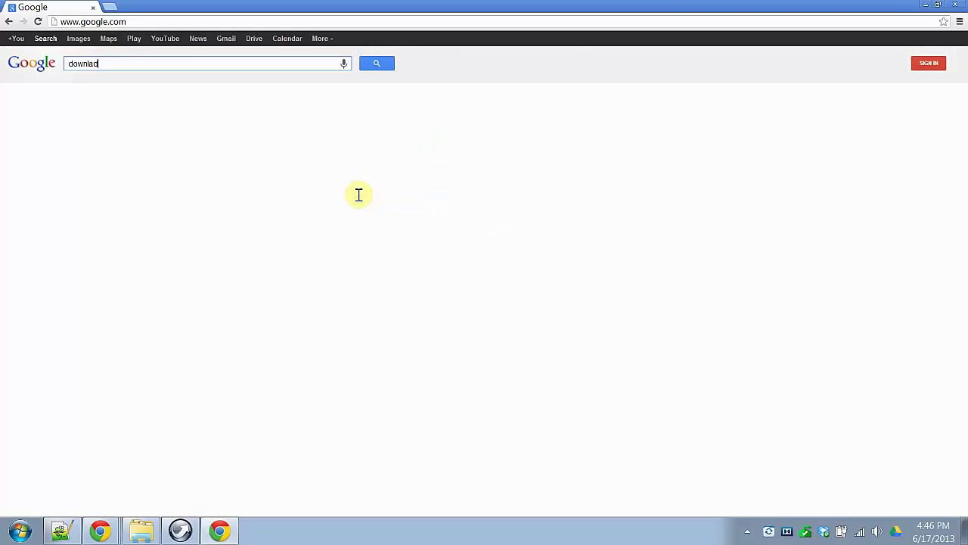
pyautogui.write('oad sample mp3')
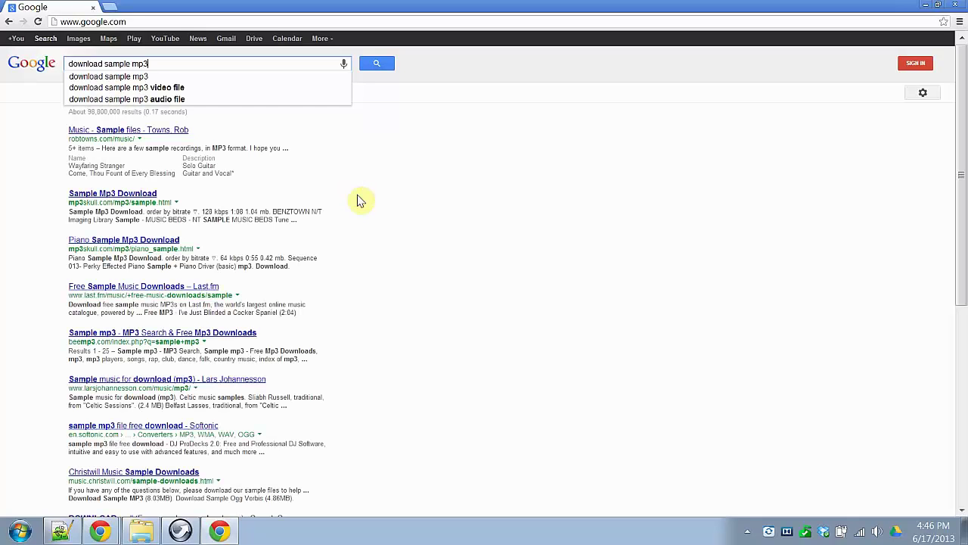
pyautogui.hotkey('alt', 'F4')
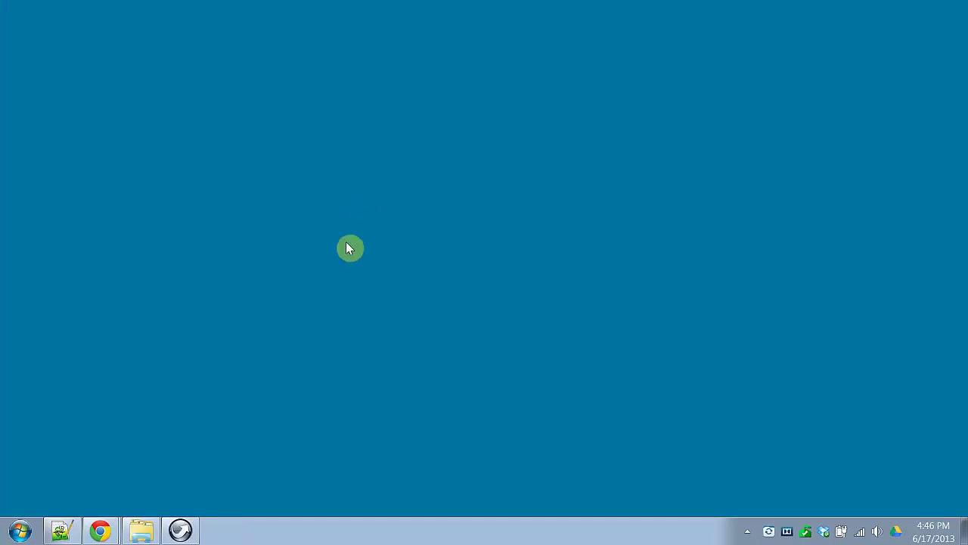
# Open the Sample Music folder in the Music library and widen the Name column to show full file names
pyautogui.click(21, 529)
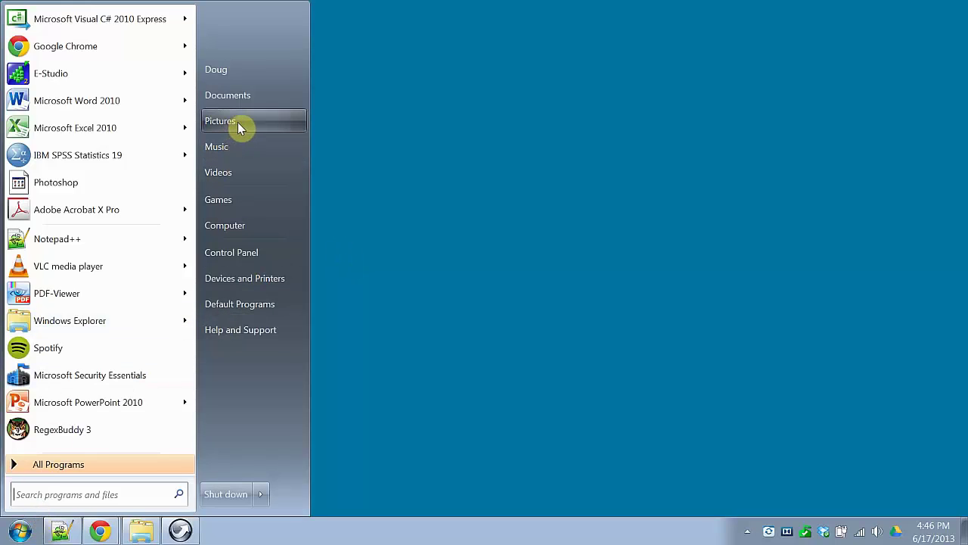
pyautogui.click(242, 148)
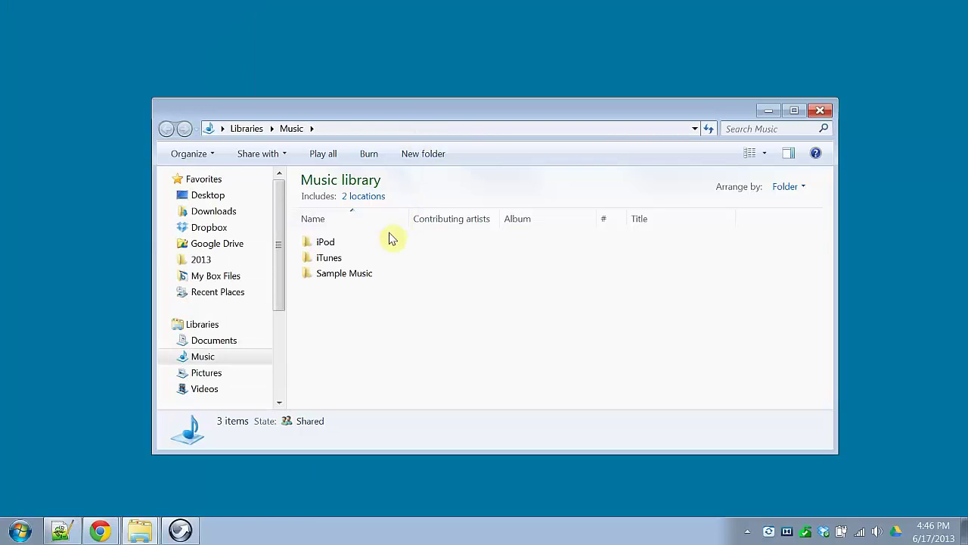
pyautogui.doubleClick(352, 274)
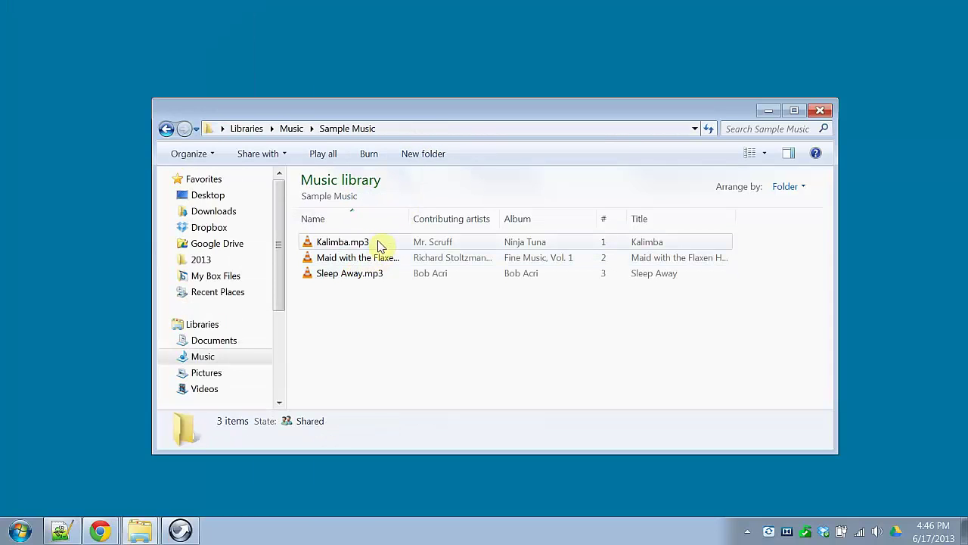
pyautogui.moveTo(410, 218); pyautogui.dragTo(459, 218)
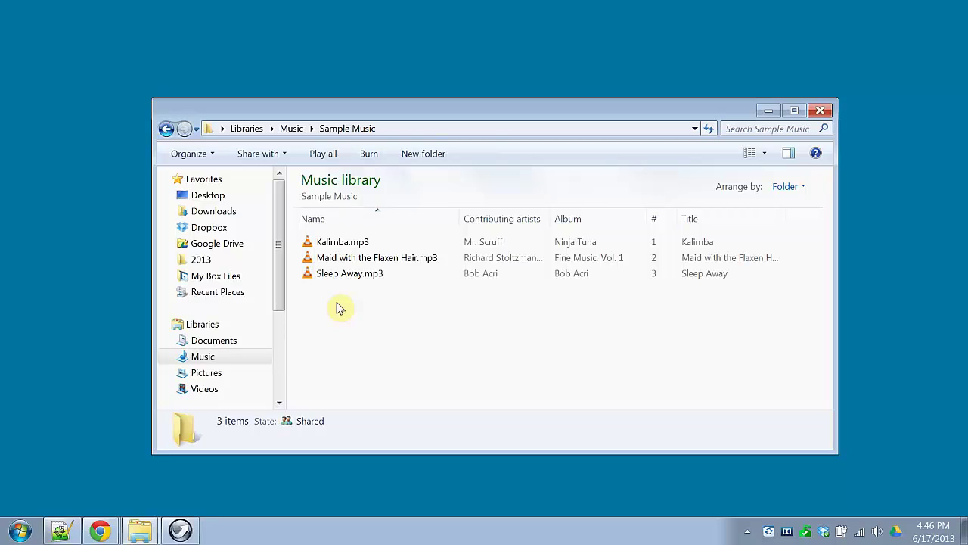
# Copy the full path of the Sample Music folder from File Explorer
pyautogui.click(386, 128)
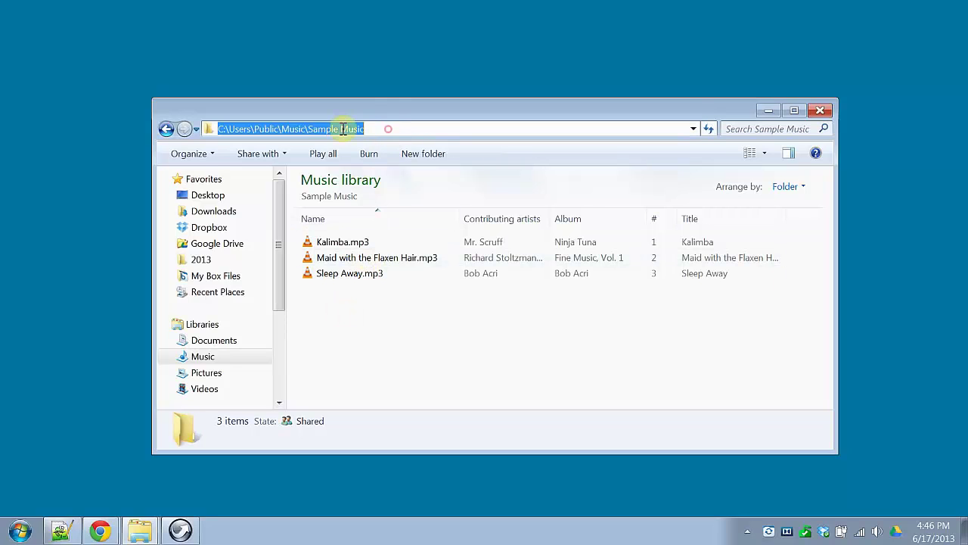
pyautogui.rightClick(325, 132)
pyautogui.click(353, 169)
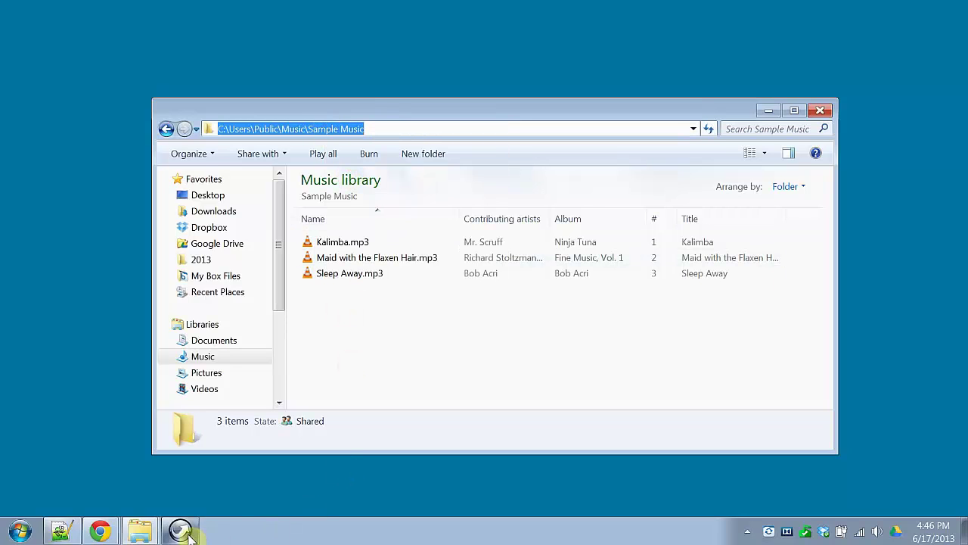
# Launch VLC Portable from the portable apps platform and save its network access policy with checking for VLC updates disabled
pyautogui.click(734, 309)
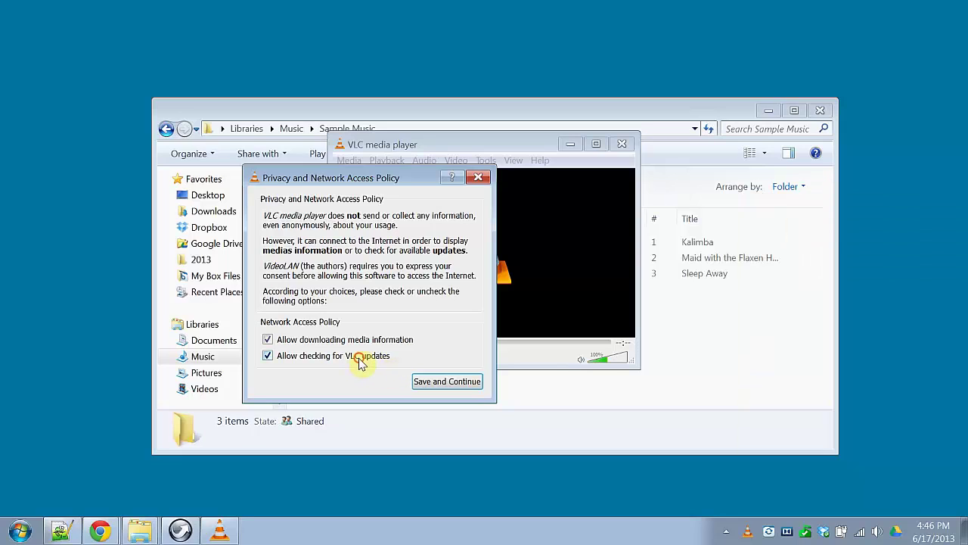
pyautogui.click(362, 359)
pyautogui.click(436, 384)
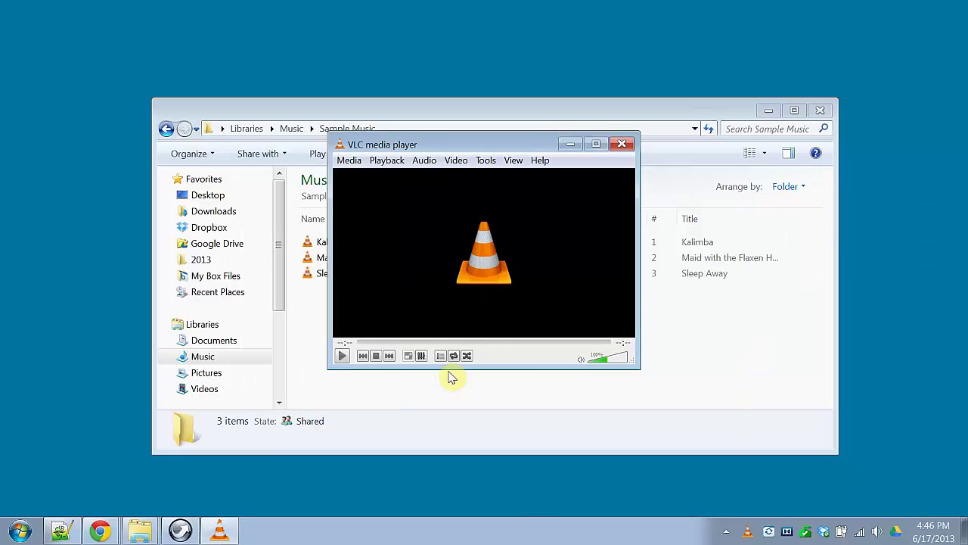
# In VLC's open-file dialog, go to C:\Users\Public\Music\Sample Music by pasting the copied folder path
pyautogui.click(352, 166)
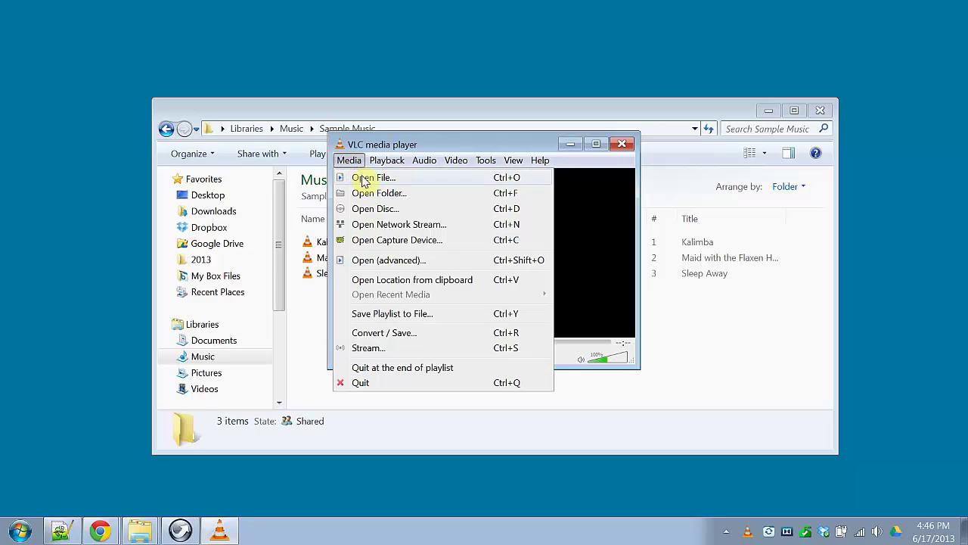
pyautogui.click(363, 179)
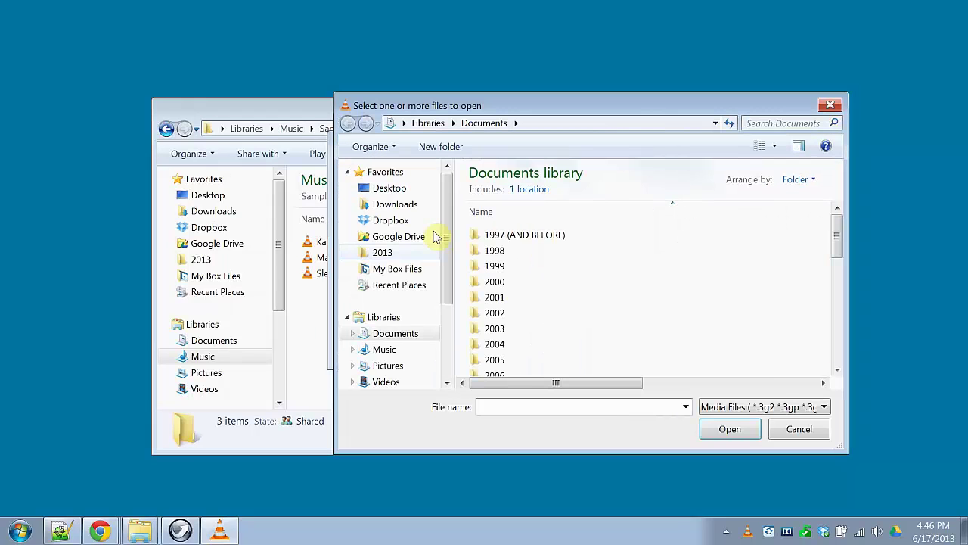
pyautogui.rightClick(525, 407)
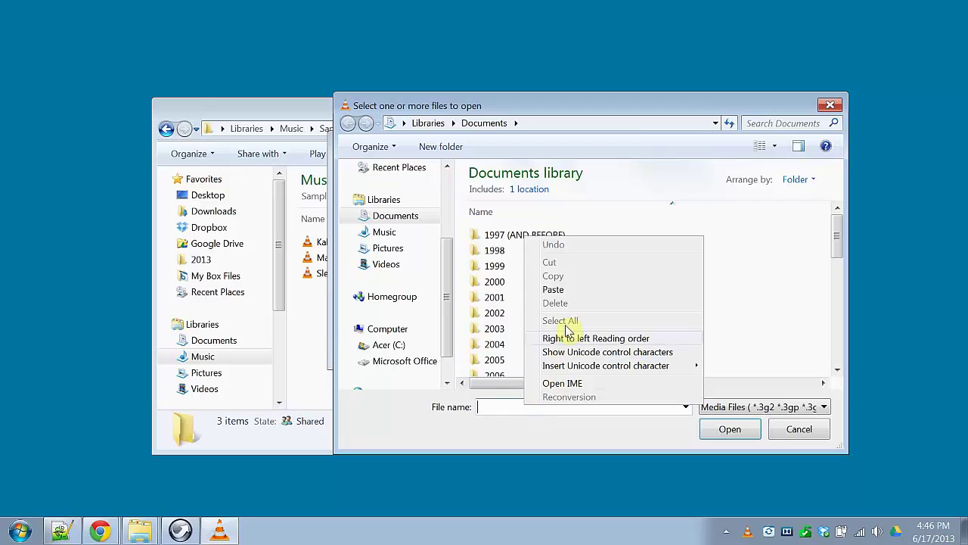
pyautogui.click(561, 289)
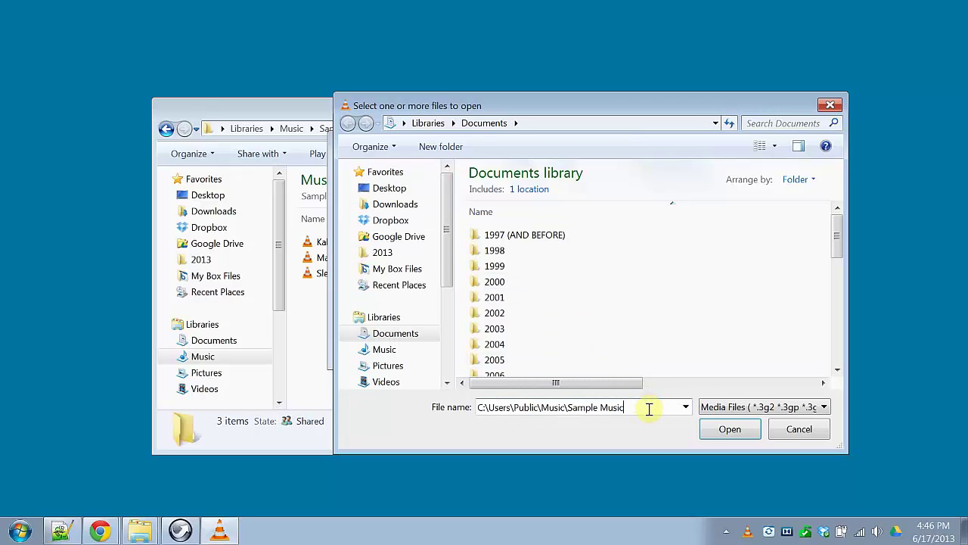
pyautogui.click(726, 428)
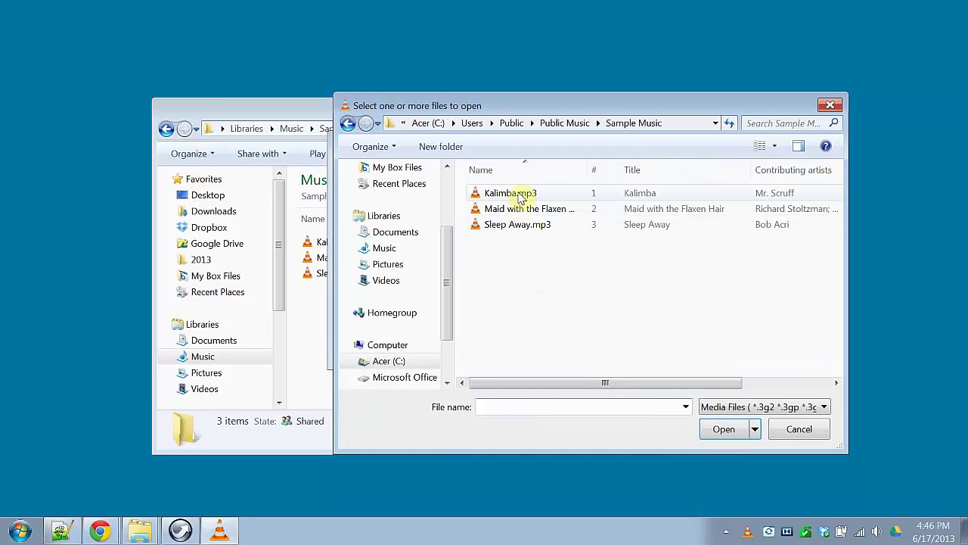
# Widen the Name column to show full file names and open Maid with the Flaxen Hair.mp3 for playback in VLC
pyautogui.moveTo(588, 170); pyautogui.dragTo(648, 170)
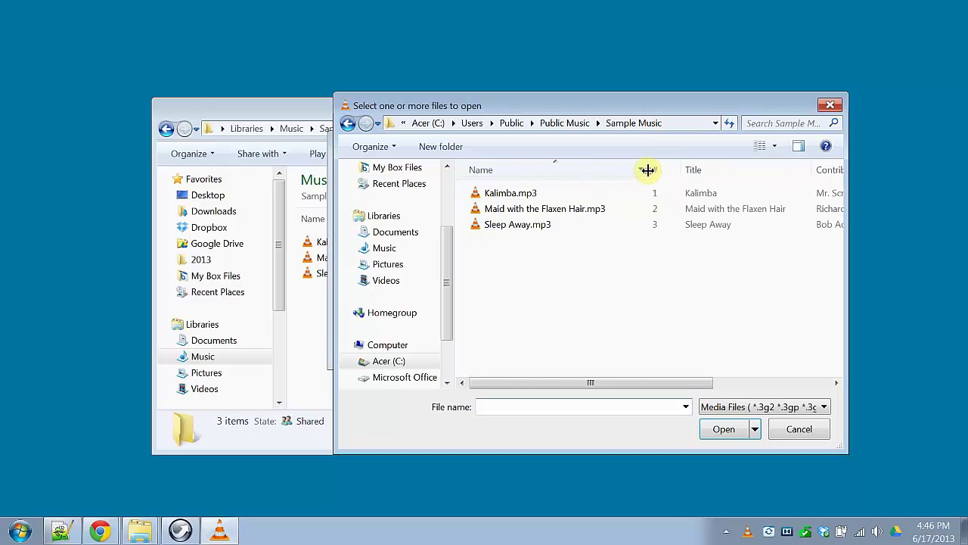
pyautogui.click(553, 210)
pyautogui.click(721, 429)
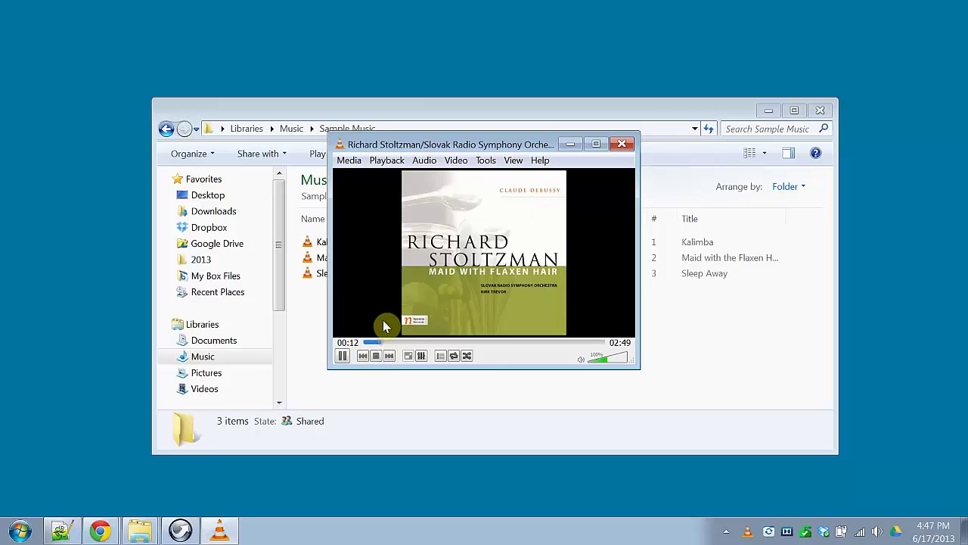
# Close VLC, the Sample Music folder window and the portable apps platform
pyautogui.click(622, 145)
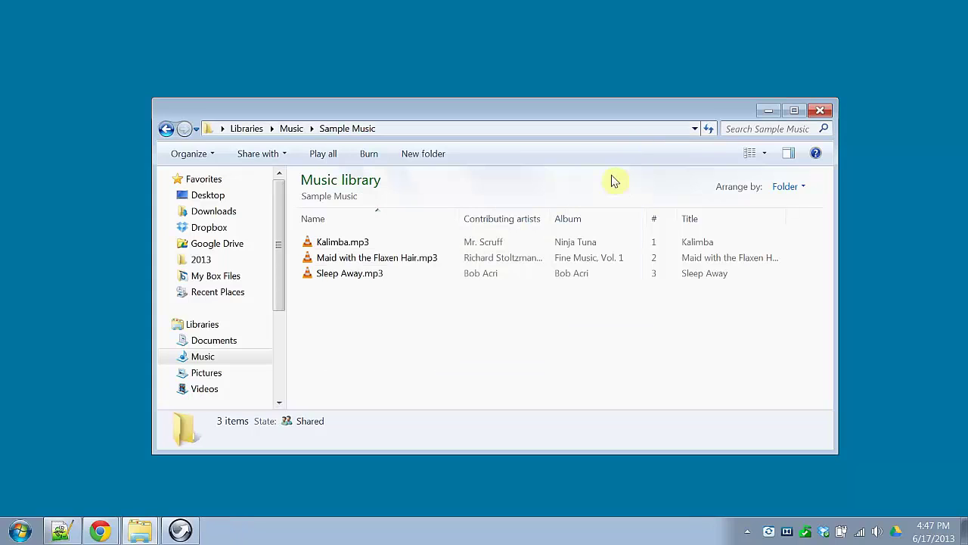
pyautogui.click(820, 112)
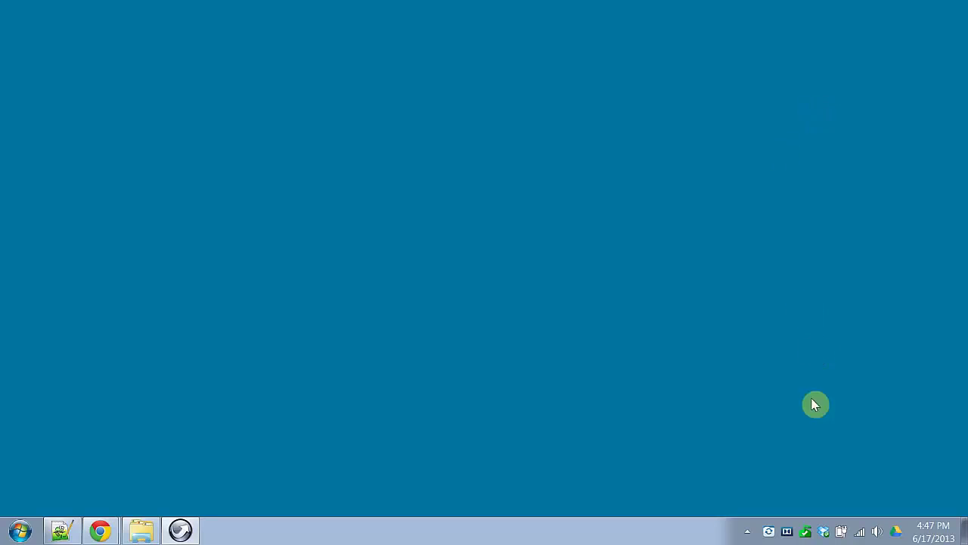
pyautogui.click(179, 531)
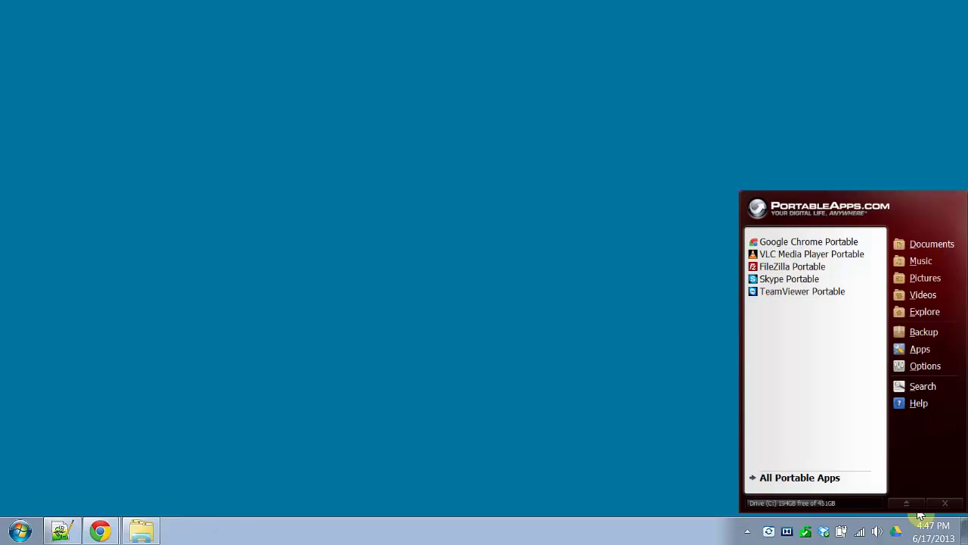
pyautogui.click(264, 452)
# Examine the PortableApps and Documents subfolders of the PortableApps.com folder in Downloads
pyautogui.click(148, 534)
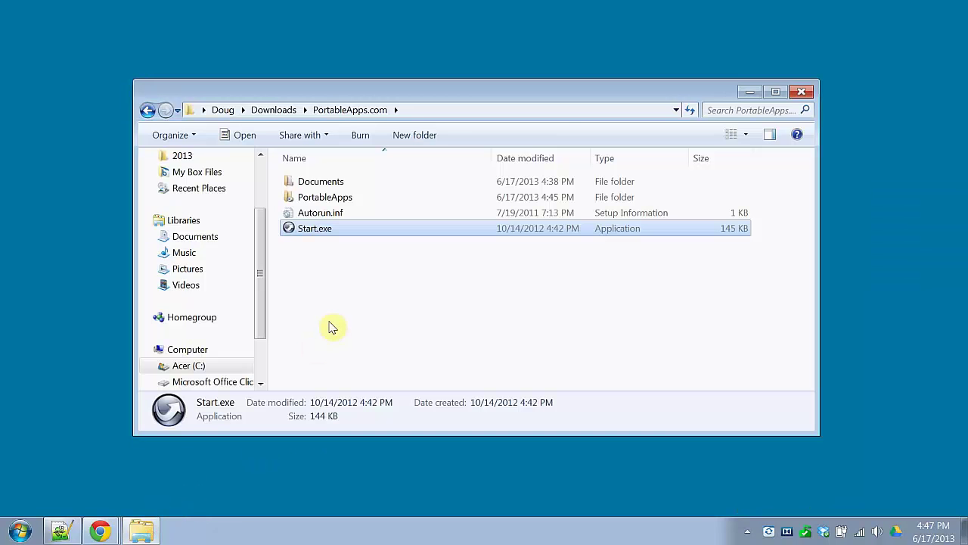
pyautogui.click(346, 305)
pyautogui.doubleClick(338, 195)
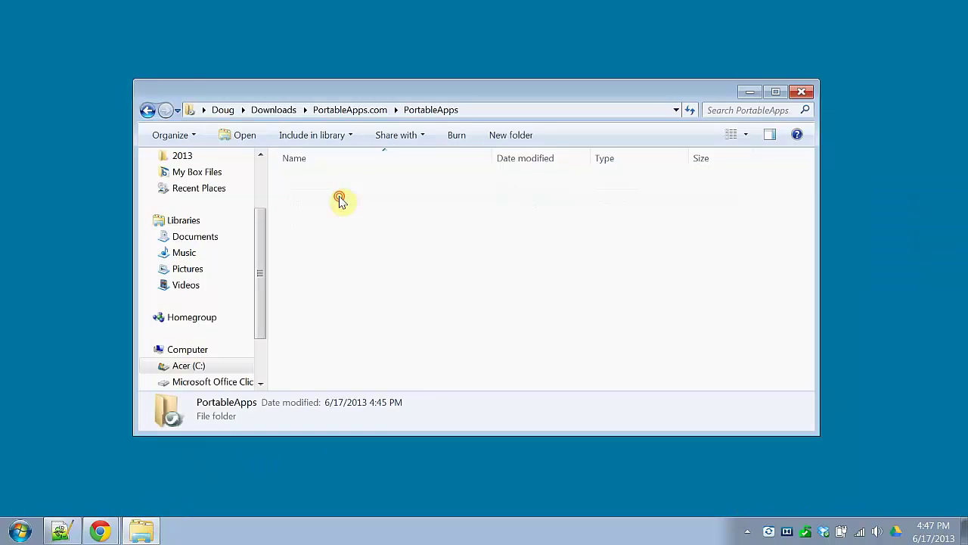
pyautogui.click(339, 183)
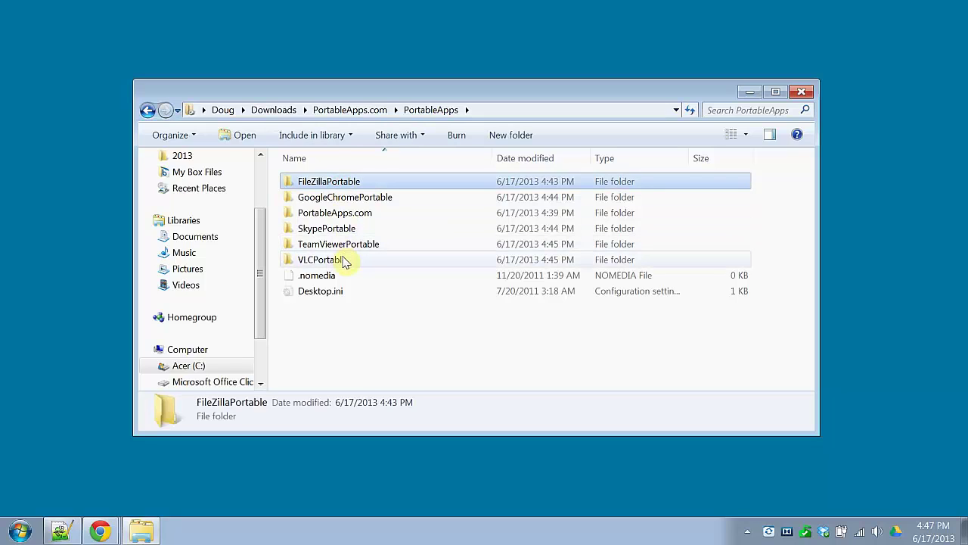
pyautogui.click(147, 111)
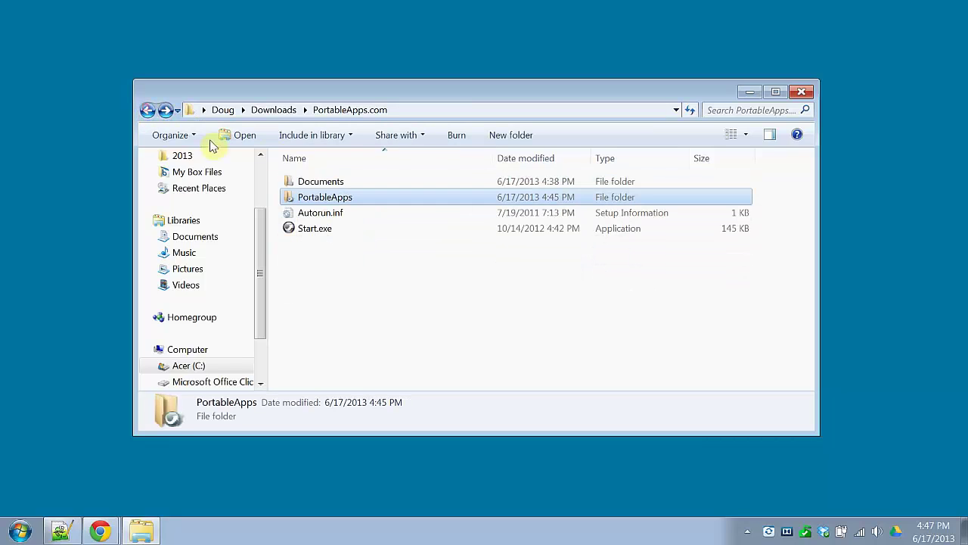
pyautogui.click(314, 186)
pyautogui.doubleClick(313, 187)
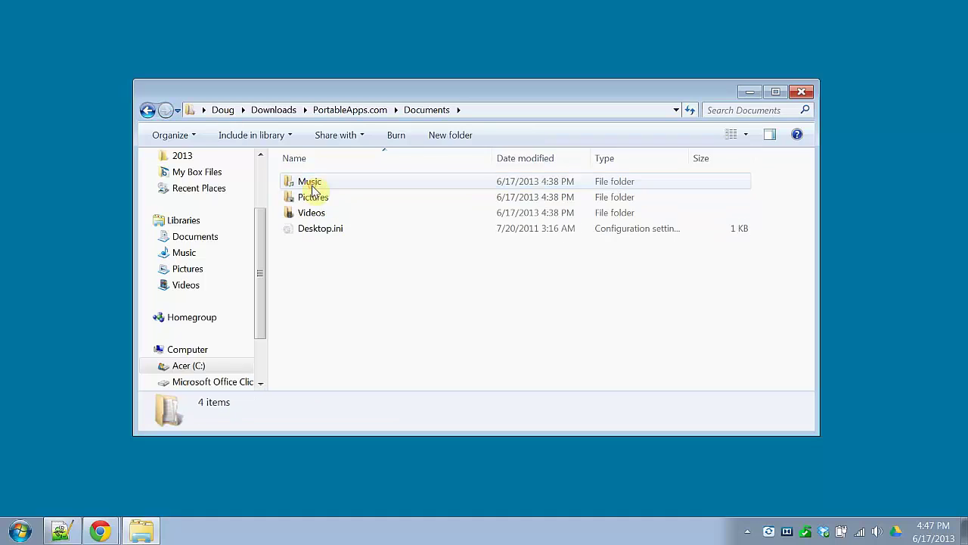
pyautogui.click(148, 111)
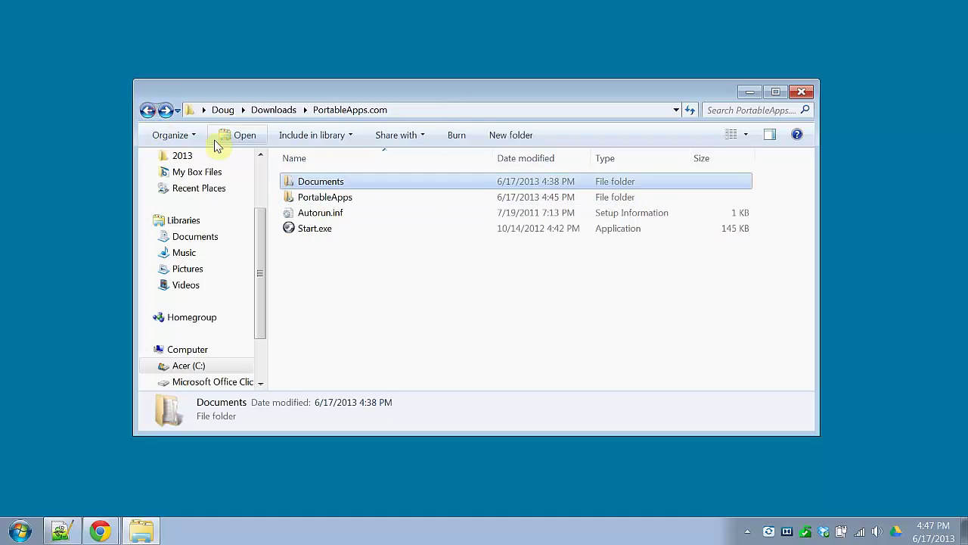
# Go up to the Downloads folder and copy the whole PortableApps.com folder
pyautogui.click(294, 112)
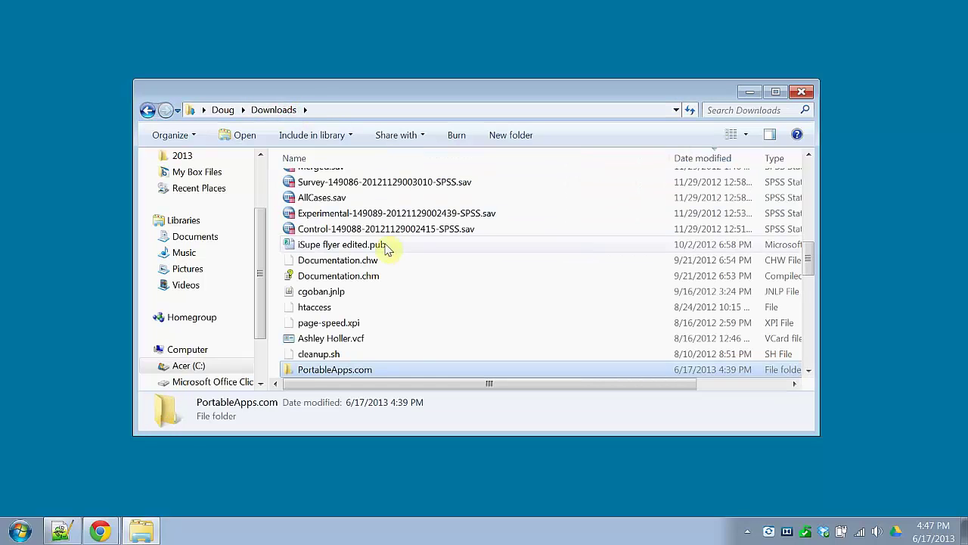
pyautogui.rightClick(380, 371)
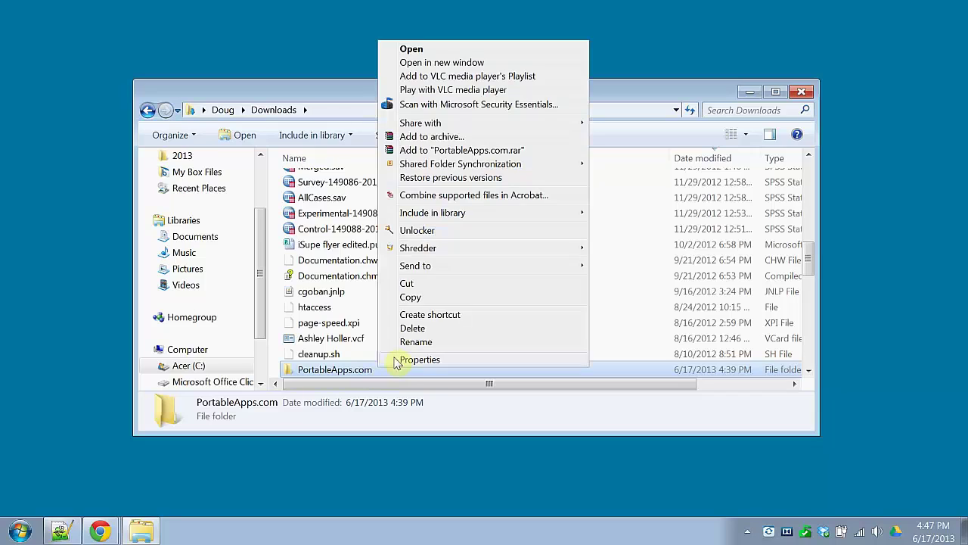
pyautogui.click(415, 301)
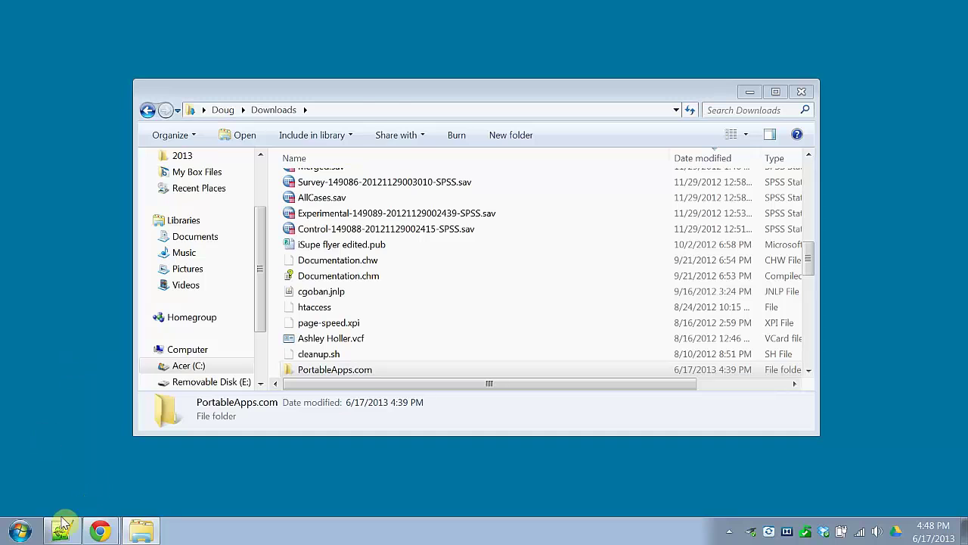
# Open Removable Disk (E:) in File Explorer and paste the copied PortableApps.com folder into its root
pyautogui.click(20, 532)
pyautogui.click(482, 477)
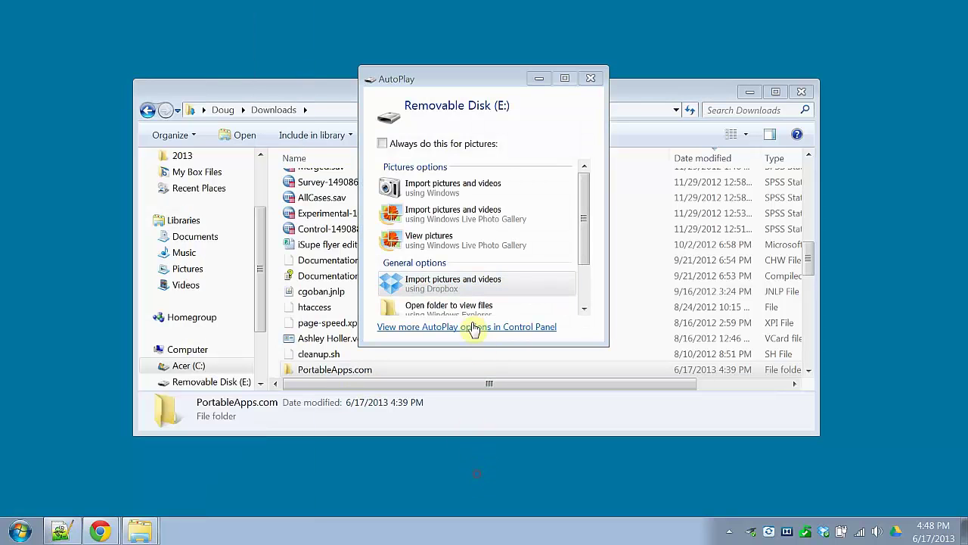
pyautogui.click(459, 308)
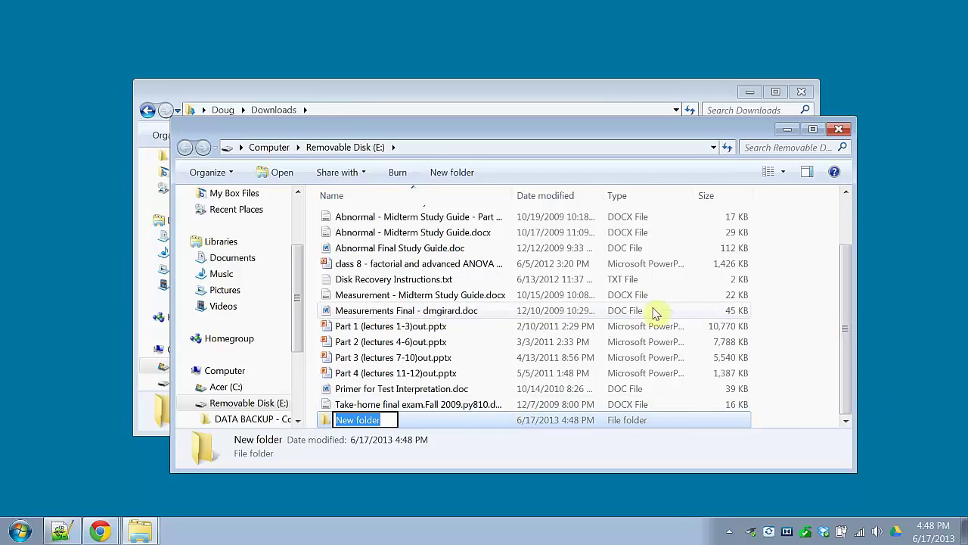
pyautogui.click(785, 264)
pyautogui.rightClick(772, 247)
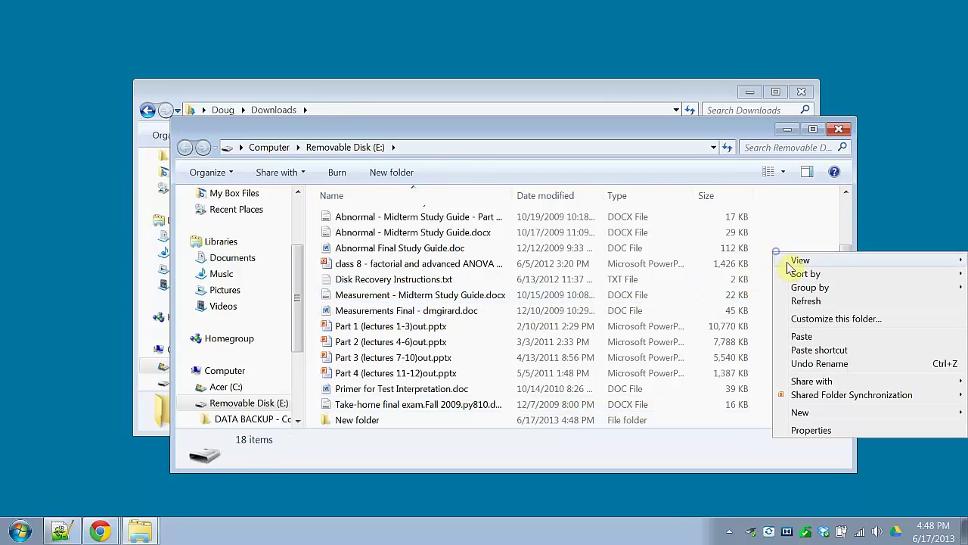
pyautogui.click(819, 339)
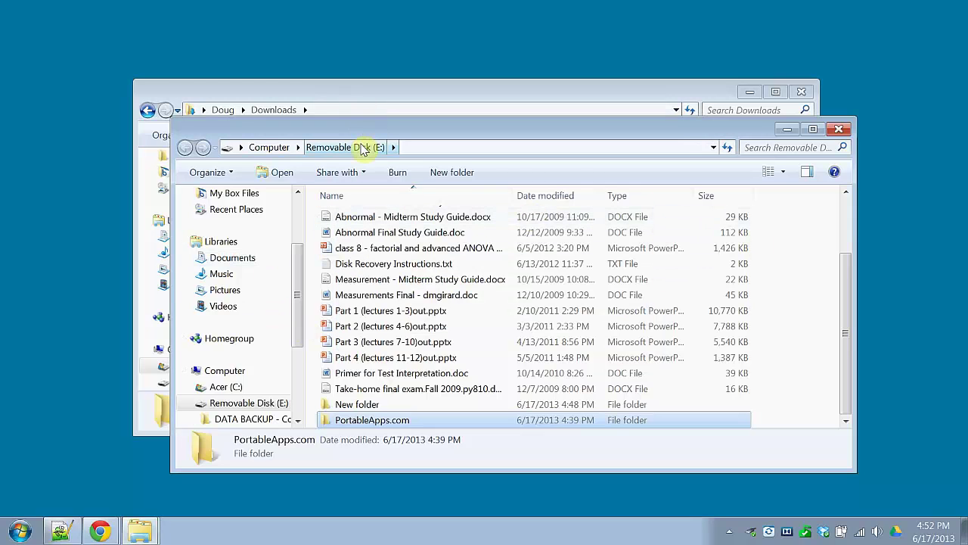
# Run Start.exe from the PortableApps.com folder on Removable Disk (E:), and try launching VLC Portable before closing it
pyautogui.doubleClick(408, 423)
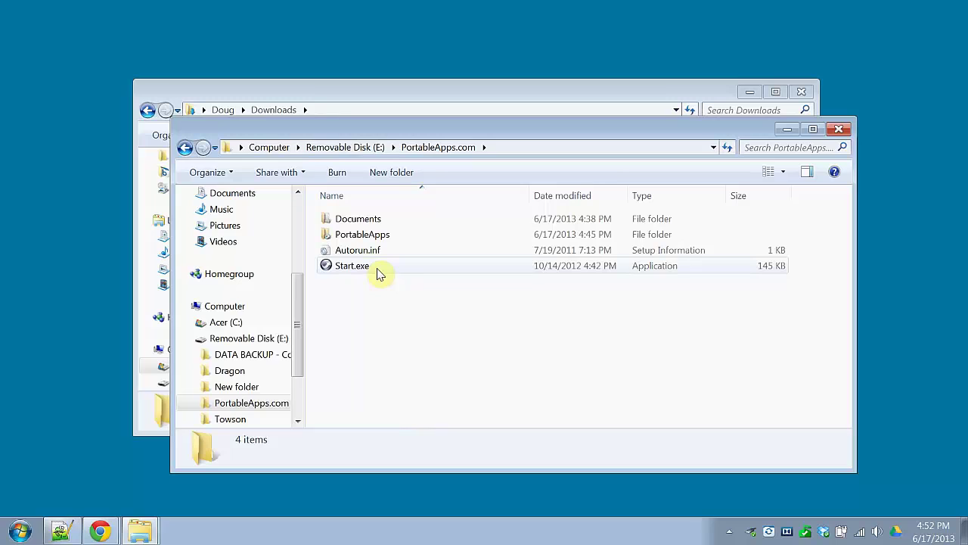
pyautogui.click(394, 269)
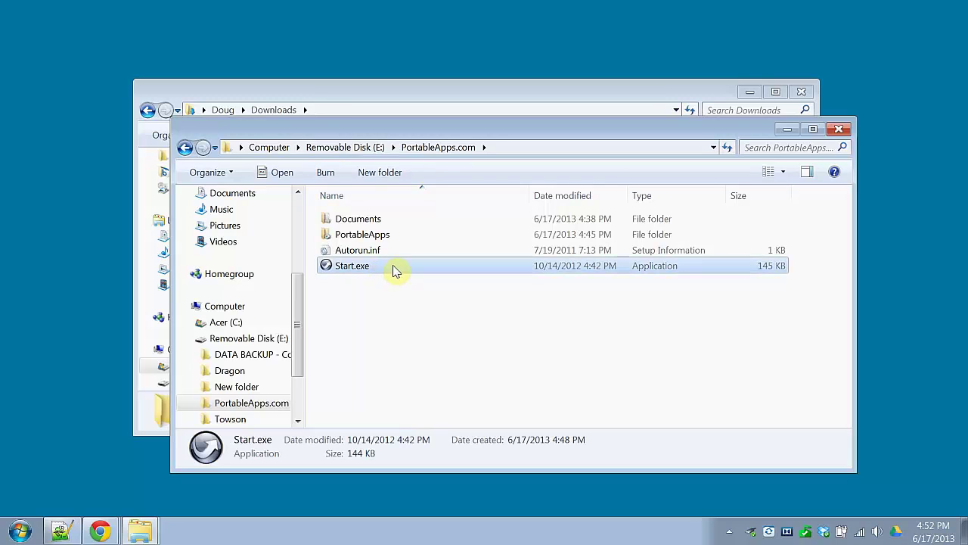
pyautogui.doubleClick(395, 269)
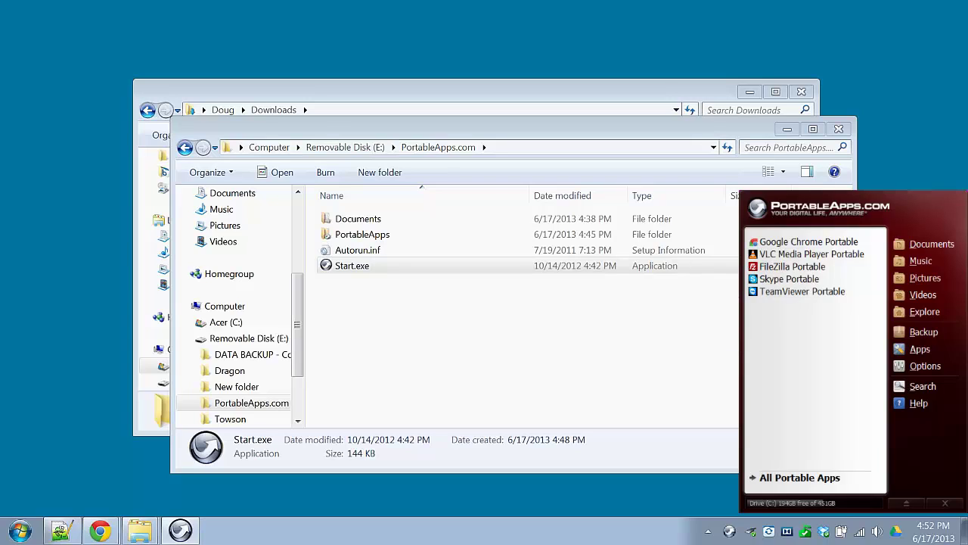
pyautogui.press('Escape')
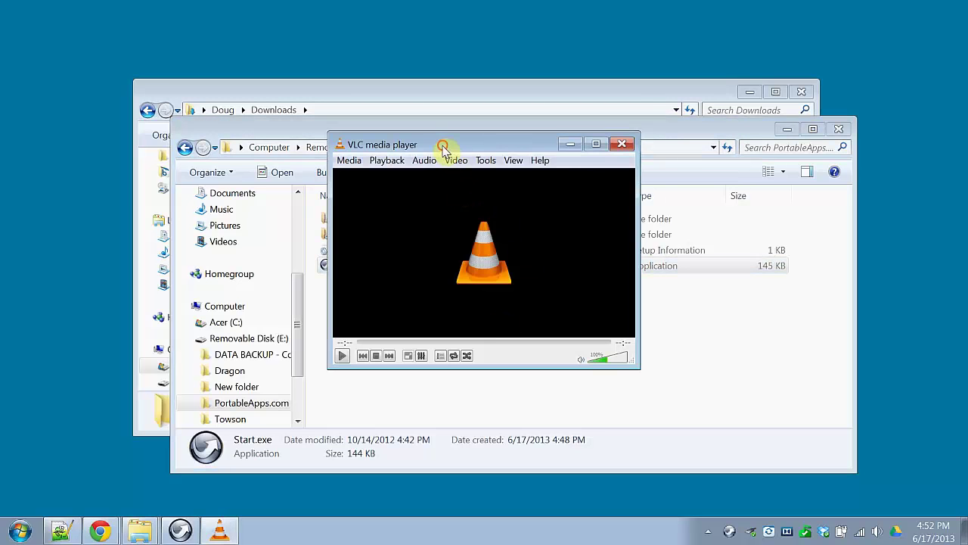
pyautogui.click(636, 152)
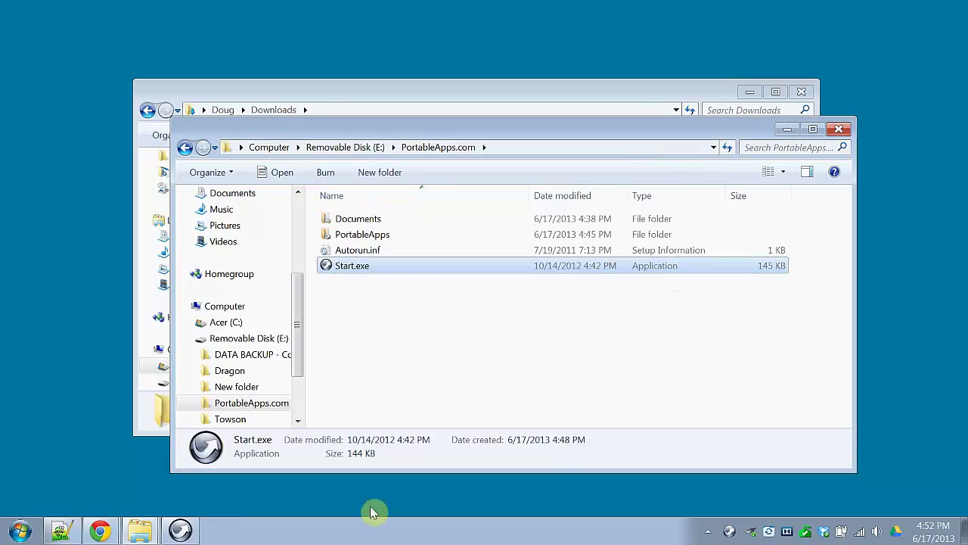
# Look through the Portable App Directory's list of downloadable apps, cancel it and bring the platform menu back up
pyautogui.click(190, 538)
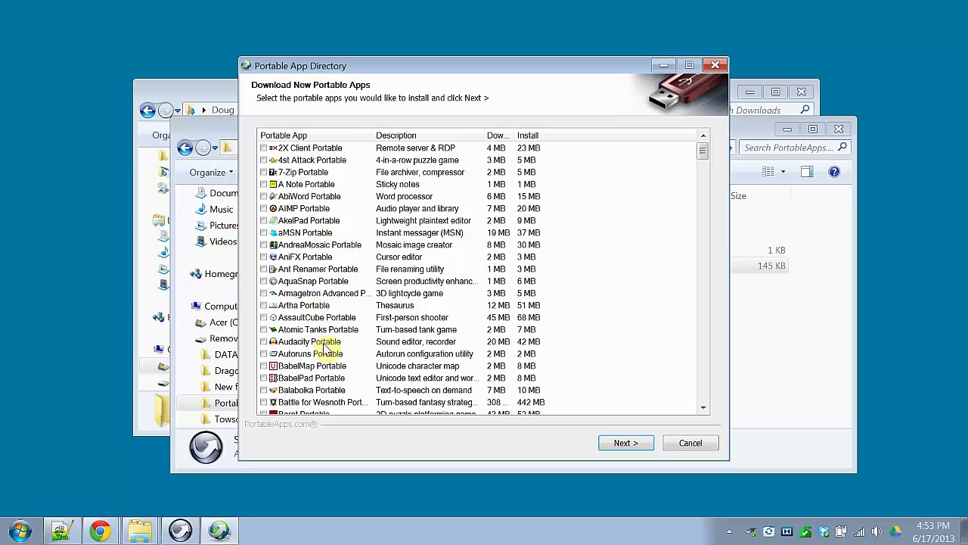
pyautogui.moveTo(702, 151)
pyautogui.mouseDown()
pyautogui.moveTo(703, 301)
pyautogui.moveTo(703, 148)
pyautogui.mouseUp()
pyautogui.click(703, 448)
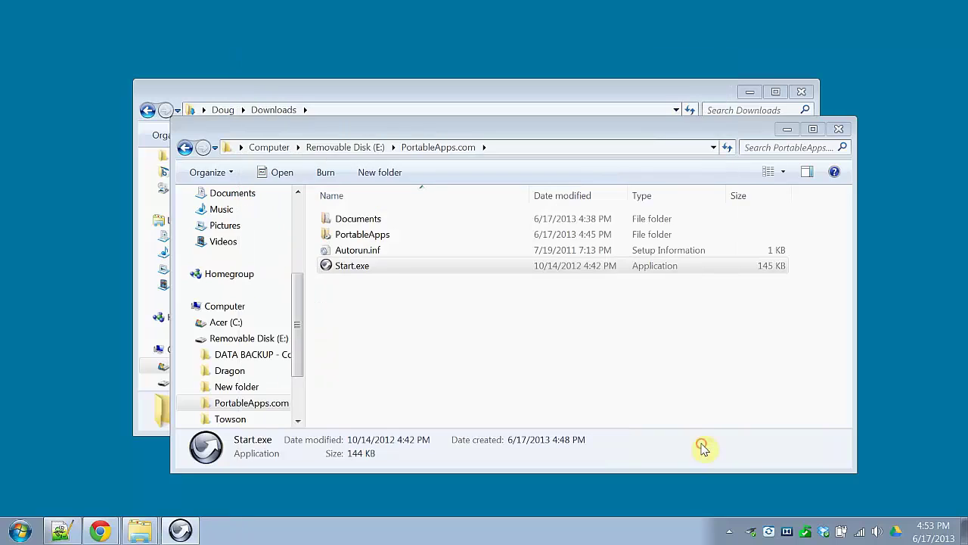
pyautogui.click(180, 530)
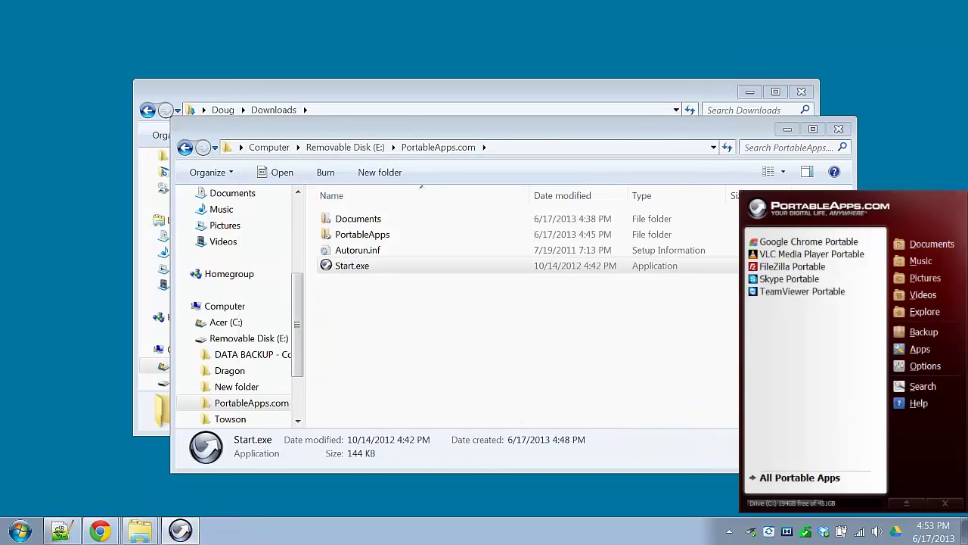